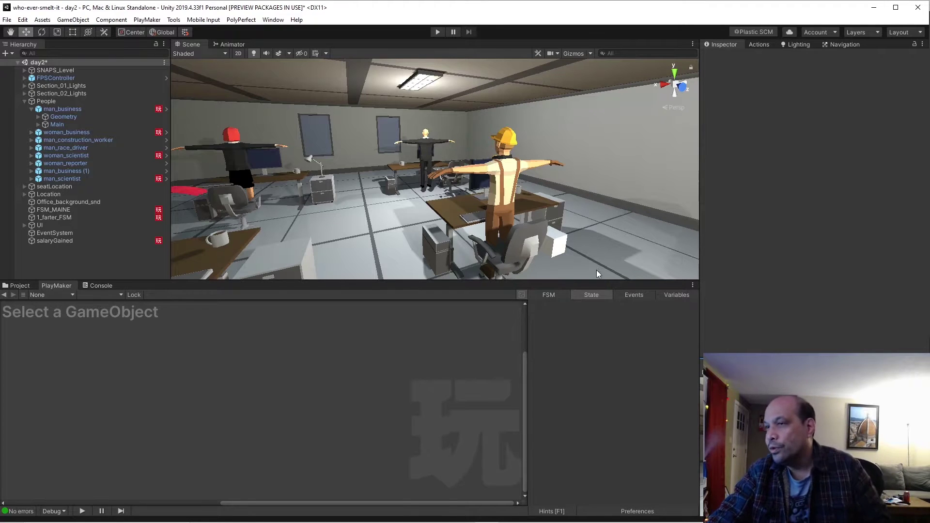
- Enlarge the Scene view, look over the office characters, and enter Play mode
{"action": "left_click_drag", "start_coordinate": [583, 282], "coordinate": [581, 347]}
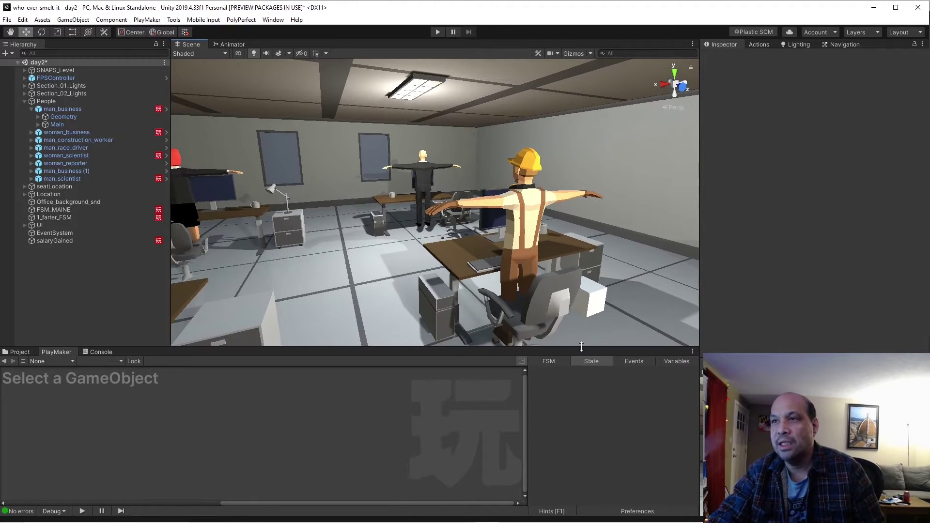
{"action": "mouse_move", "coordinate": [338, 277]}
{"action": "right_mouse_down"}
{"action": "mouse_move", "coordinate": [230, 262]}
{"action": "mouse_move", "coordinate": [627, 248]}
{"action": "mouse_move", "coordinate": [191, 219]}
{"action": "right_mouse_up"}
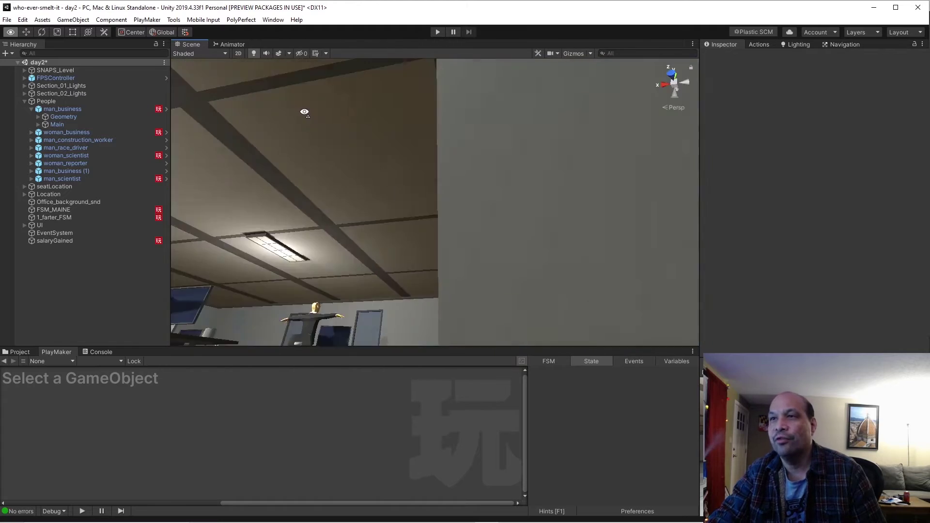
{"action": "right_click_drag", "start_coordinate": [191, 219], "coordinate": [168, 248]}
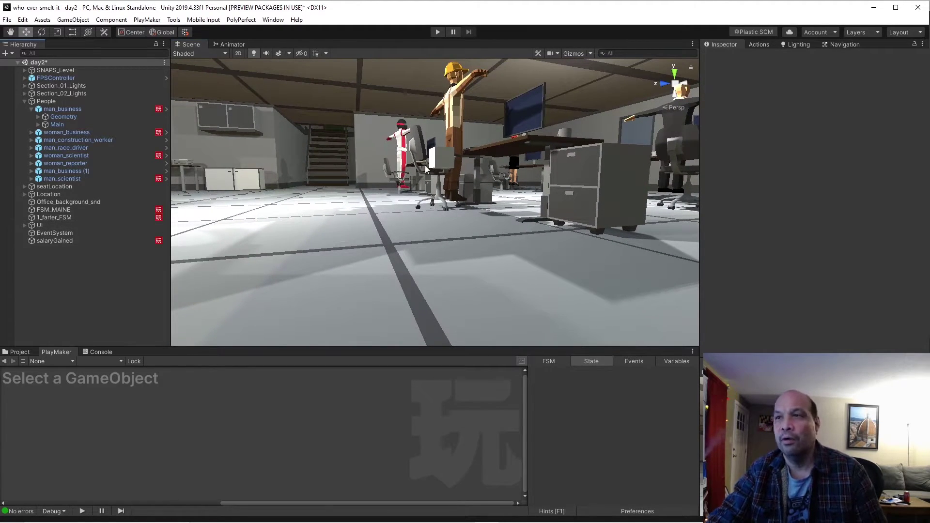
{"action": "right_click_drag", "start_coordinate": [425, 165], "coordinate": [462, 111]}
{"action": "left_click", "coordinate": [436, 33]}
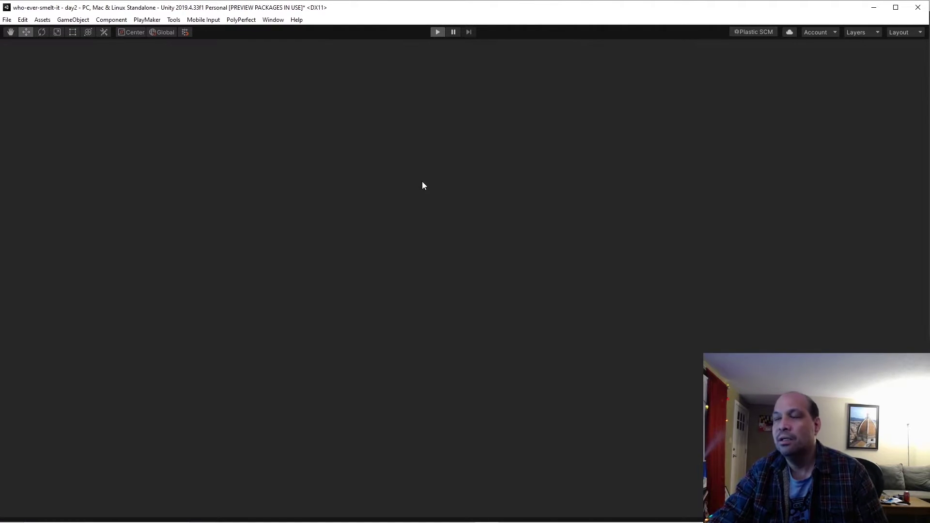
- Walk past the office workers, seated character and rear desks with WASD, then exit Play mode
{"action": "key", "text": "w"}
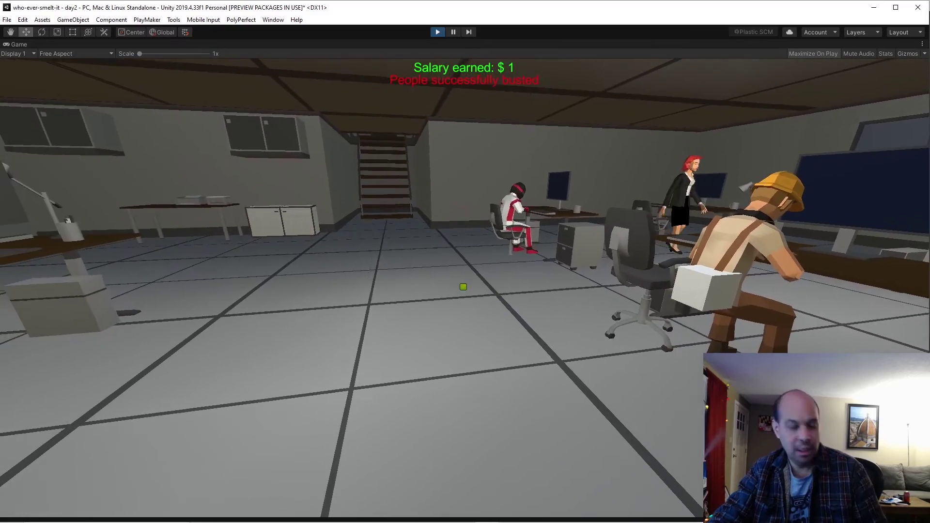
{"action": "key", "text": "s"}
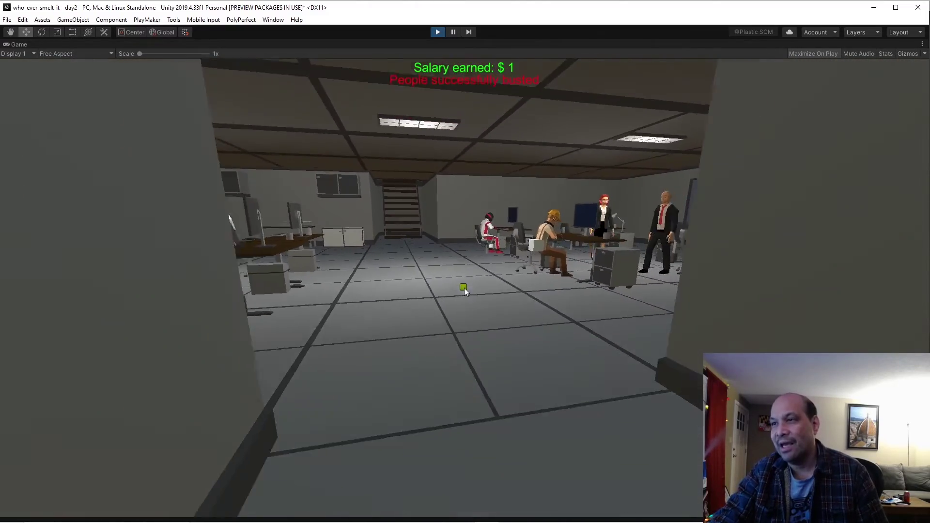
{"action": "key", "text": "w"}
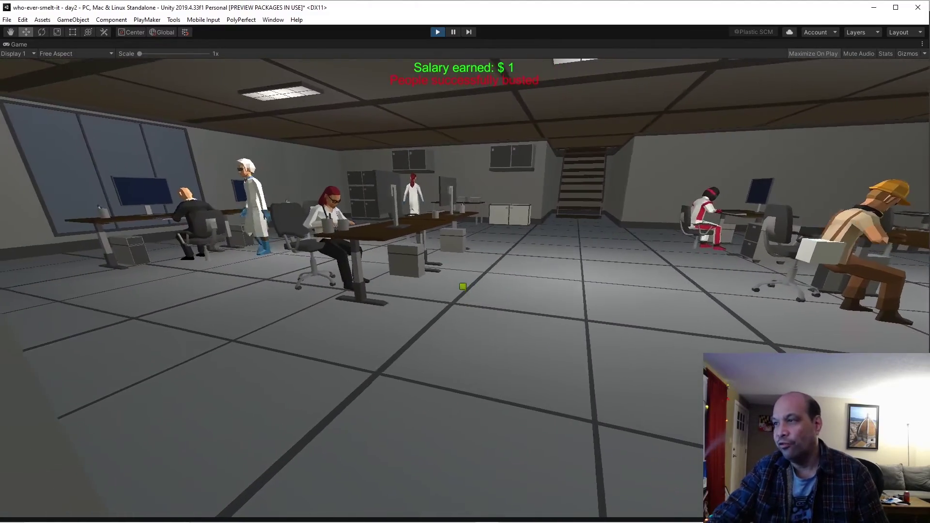
{"action": "key", "text": "w"}
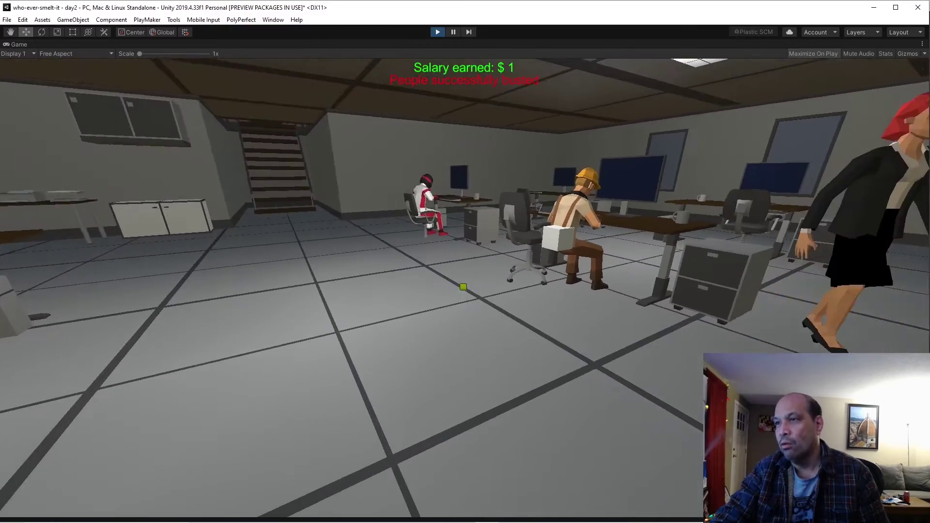
{"action": "key", "text": "w"}
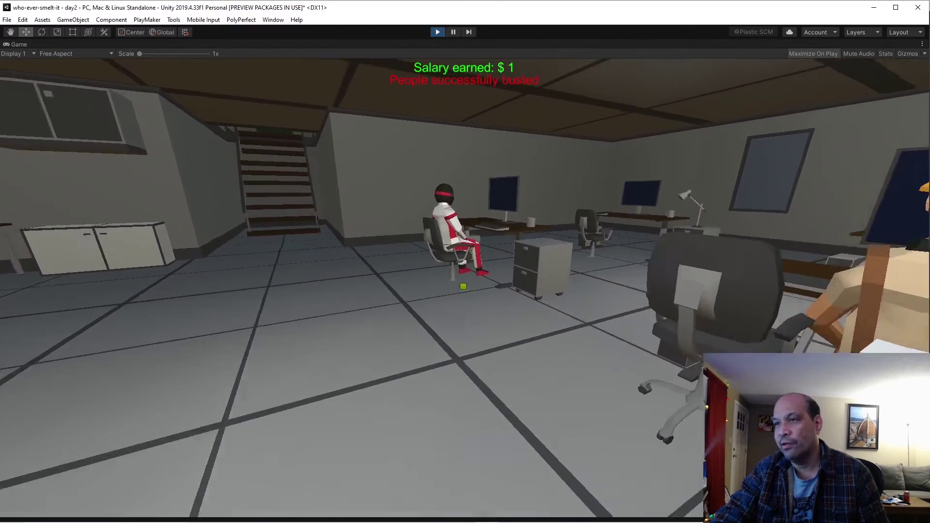
{"action": "key", "text": "w"}
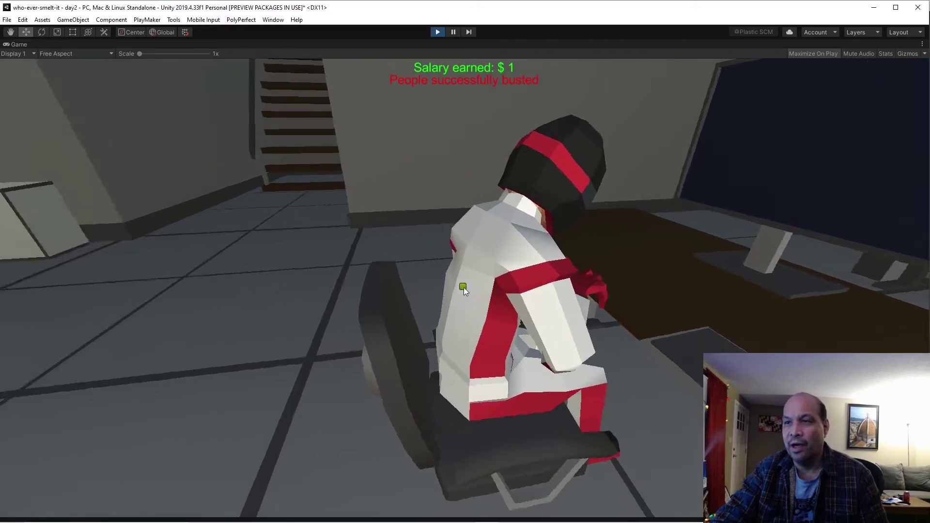
{"action": "key", "text": "w"}
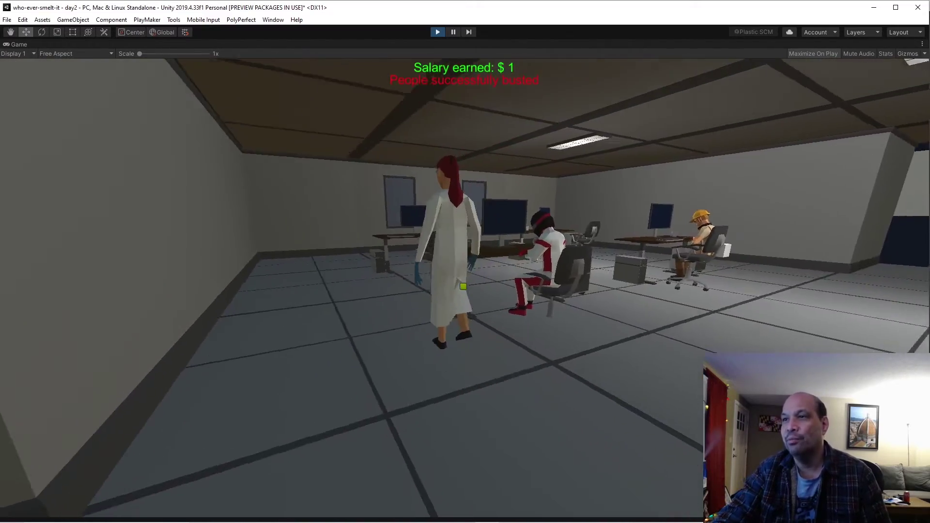
{"action": "key", "text": "w"}
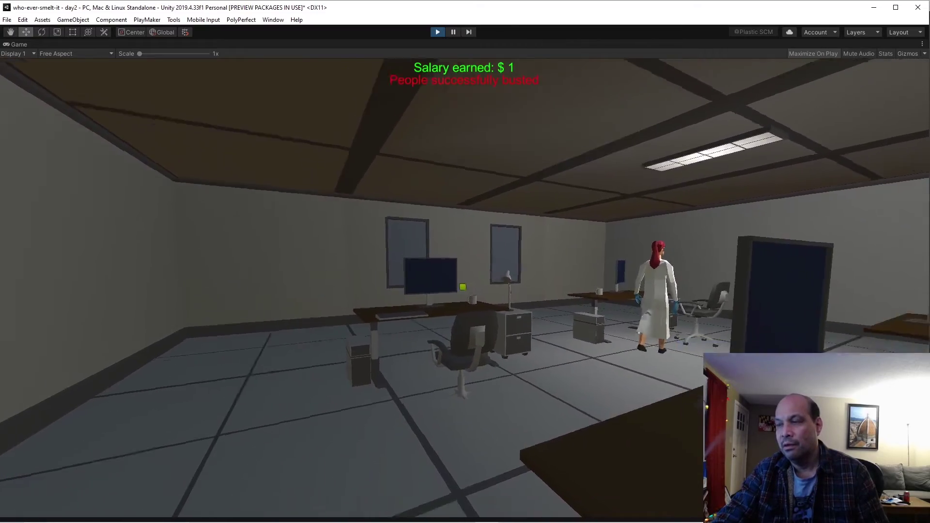
{"action": "key", "text": "w"}
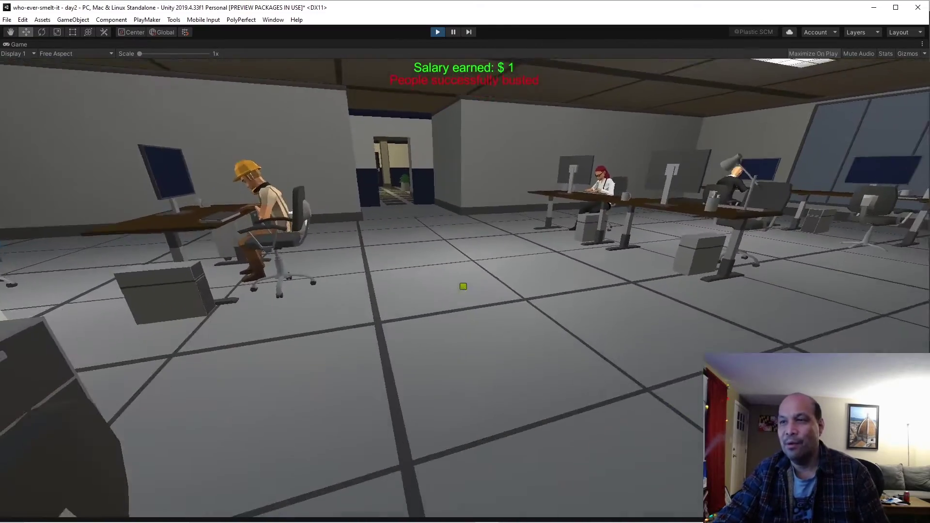
{"action": "key", "text": "w"}
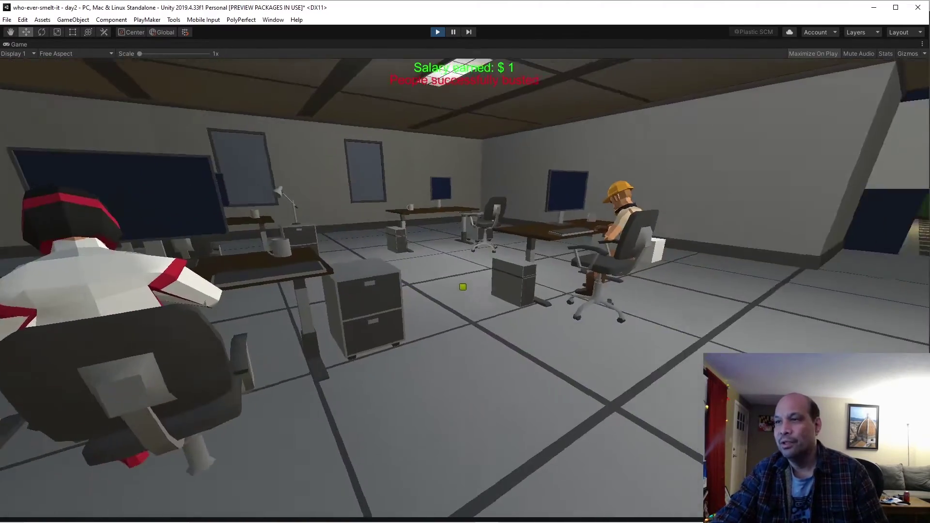
{"action": "key", "text": "w"}
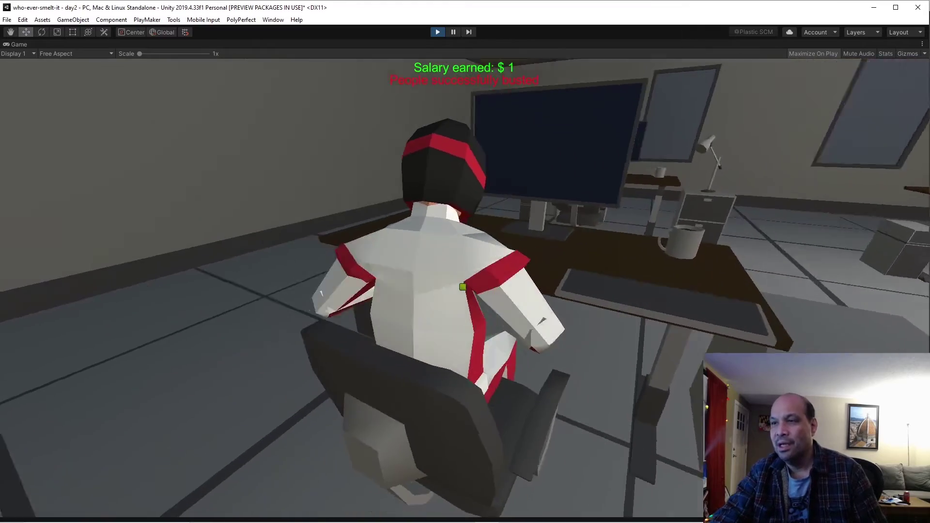
{"action": "key", "text": "w"}
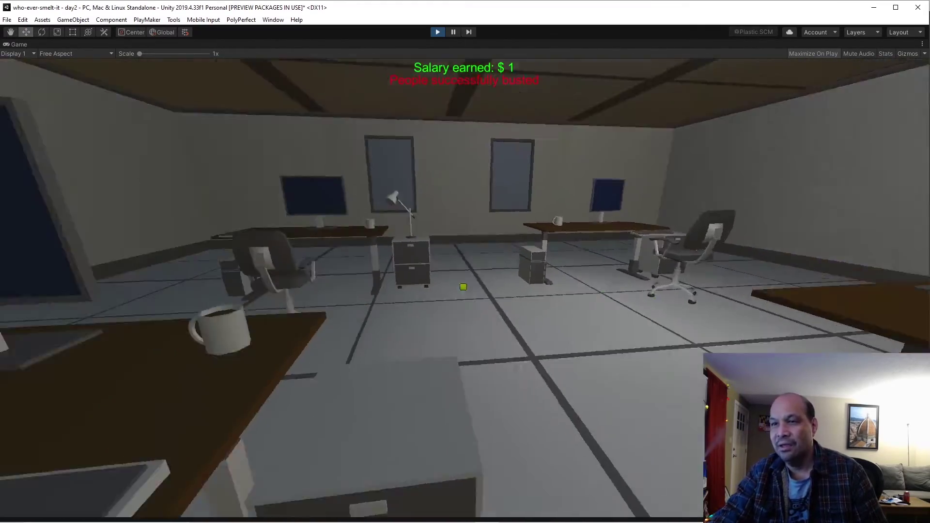
{"action": "key", "text": "w"}
{"action": "key", "text": "a"}
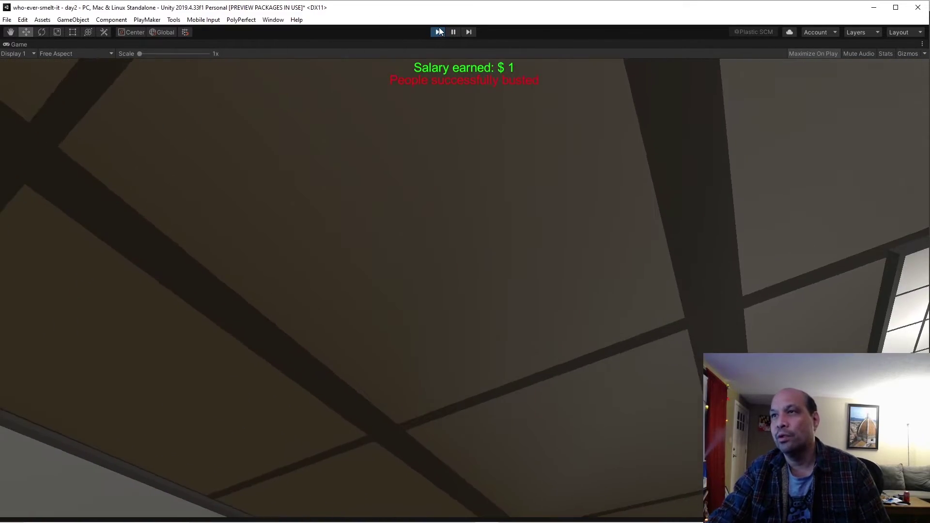
{"action": "left_click", "coordinate": [439, 34]}
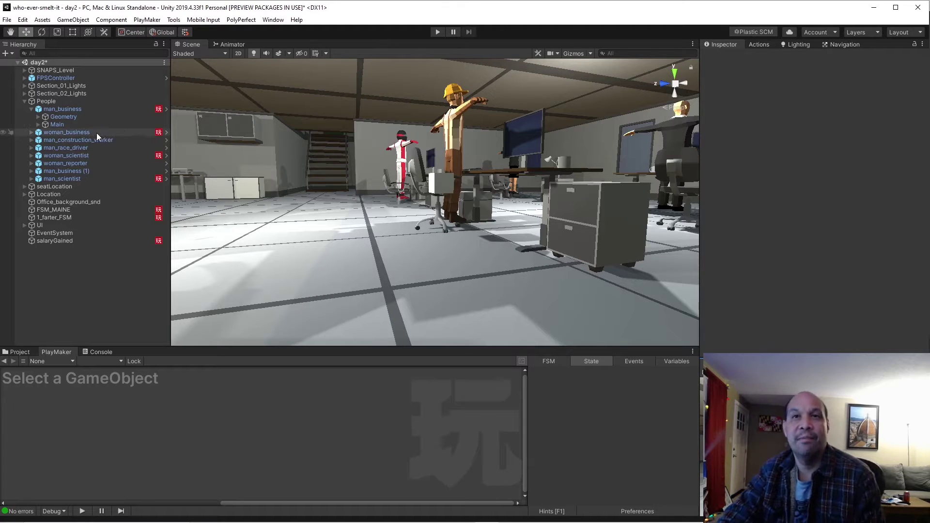
- Expand man_race_driver and select its FartZZZZ child object
{"action": "left_click", "coordinate": [63, 148]}
{"action": "left_click", "coordinate": [31, 148]}
{"action": "double_click", "coordinate": [48, 171]}
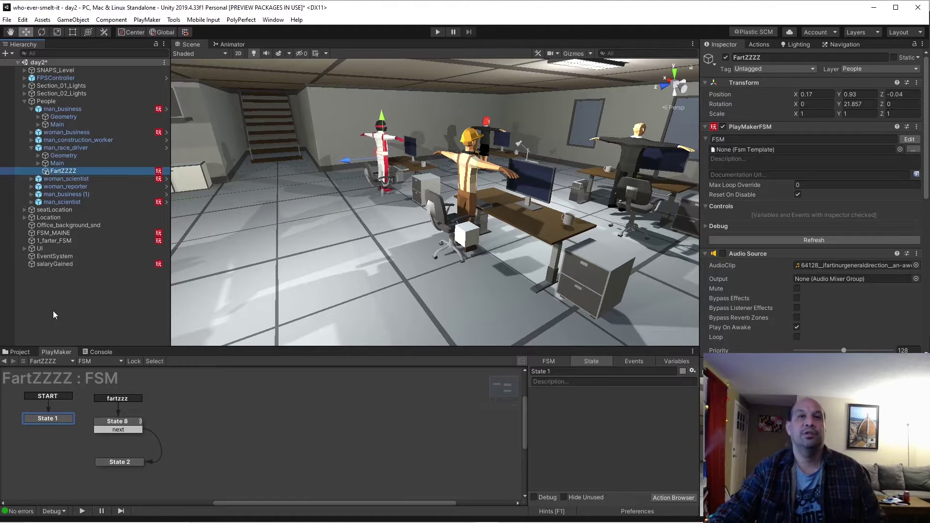
- Inspect 1_farter_FSM's State 1, State 2's wait, and node 1a's fartzzz event
{"action": "left_click", "coordinate": [57, 240]}
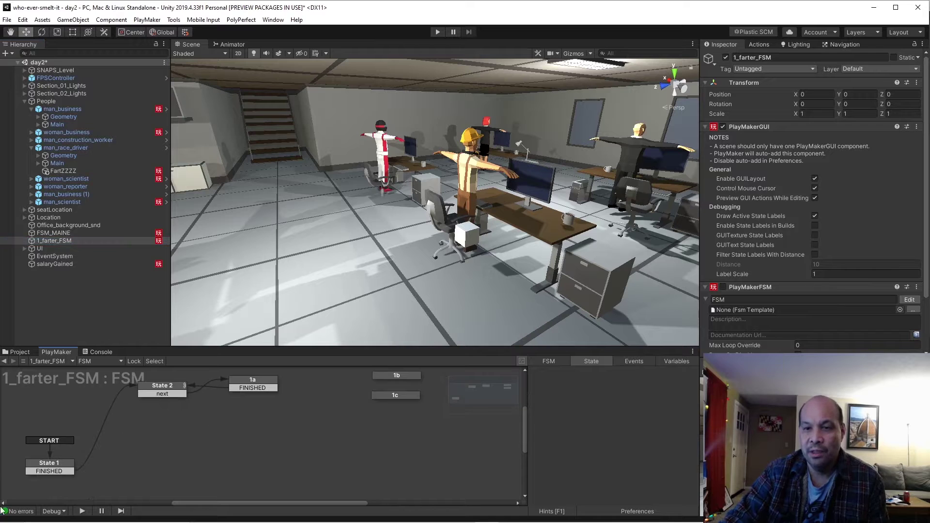
{"action": "left_click", "coordinate": [61, 465]}
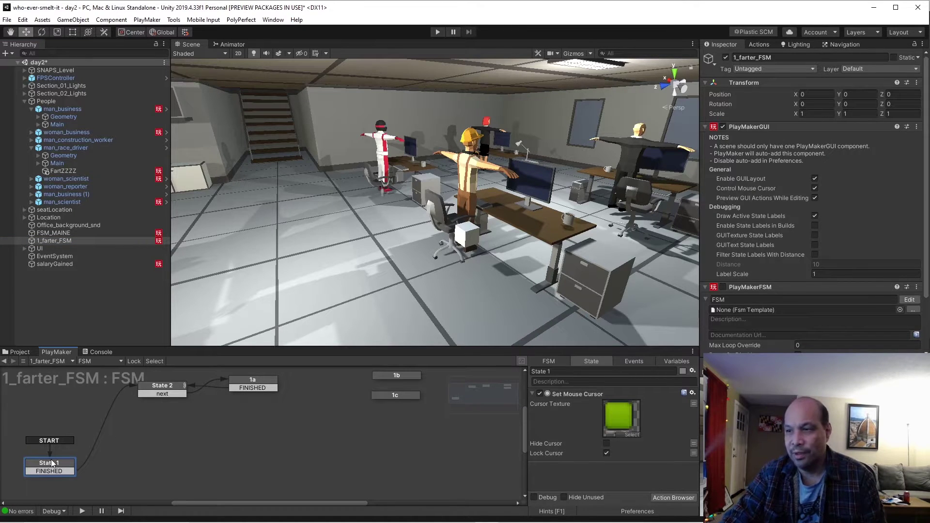
{"action": "mouse_move", "coordinate": [167, 375]}
{"action": "left_mouse_down"}
{"action": "mouse_move", "coordinate": [166, 420]}
{"action": "mouse_move", "coordinate": [169, 408]}
{"action": "left_mouse_up"}
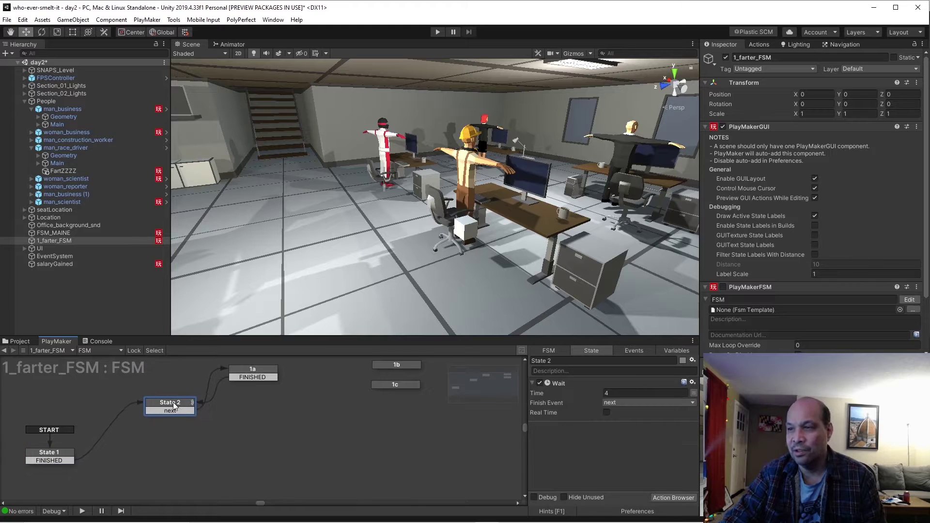
{"action": "left_click_drag", "start_coordinate": [258, 370], "coordinate": [267, 393]}
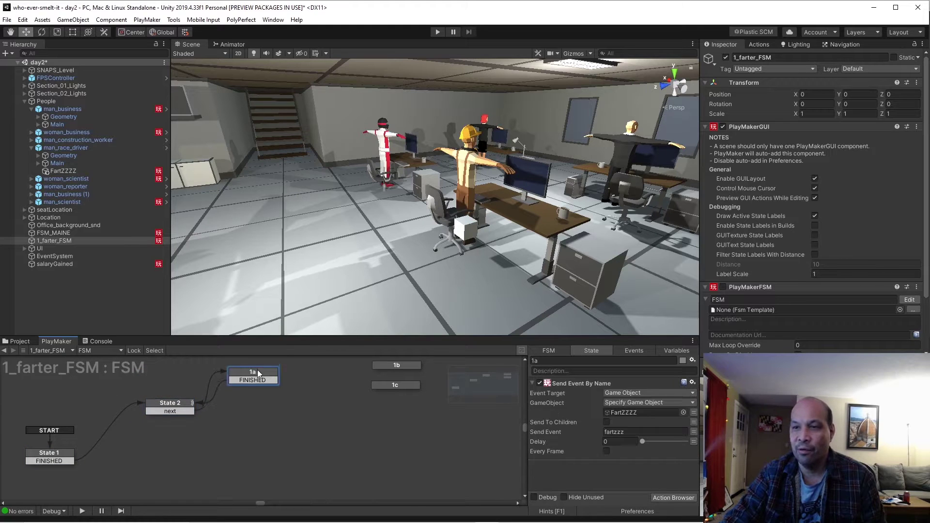
{"action": "left_click", "coordinate": [176, 411]}
{"action": "left_click", "coordinate": [276, 393]}
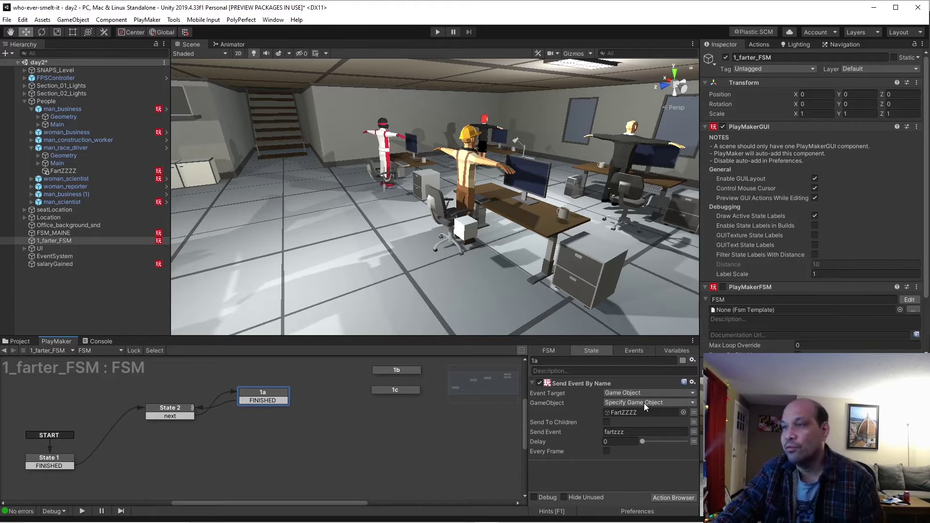
{"action": "left_click", "coordinate": [170, 409]}
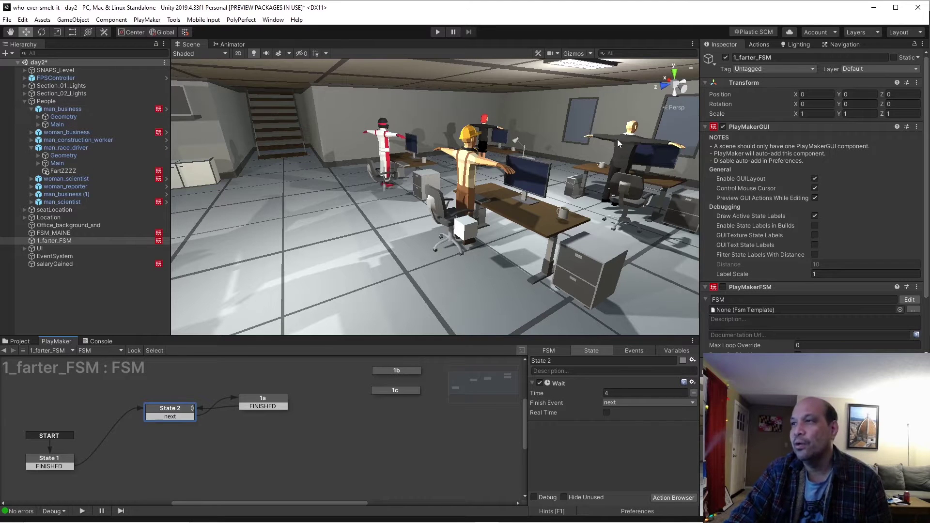
{"action": "key", "text": "Down"}
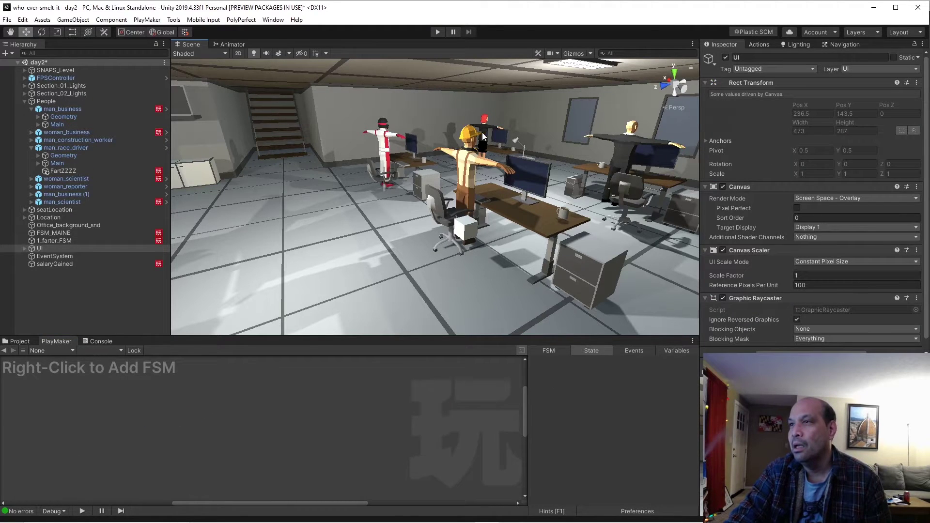
- Create an empty GameObject under woman_business and rename it lady_fart
{"action": "left_click", "coordinate": [485, 127]}
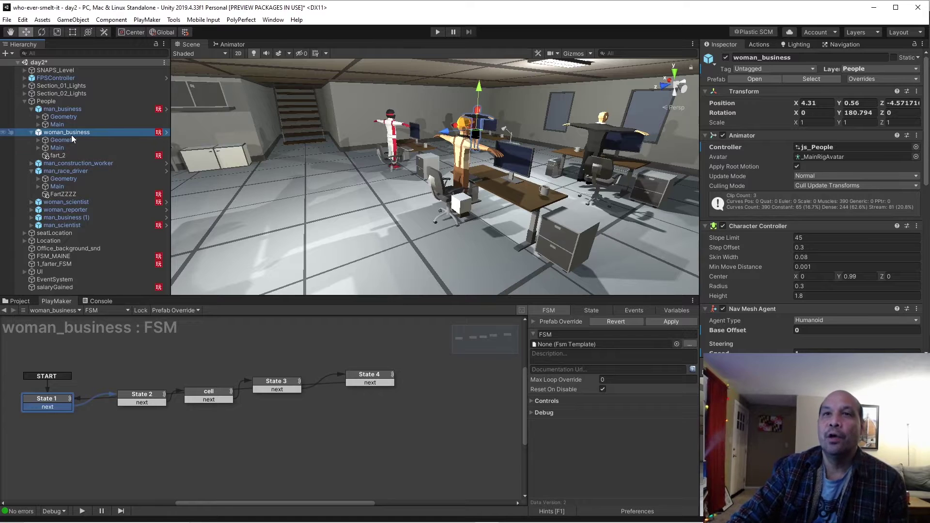
{"action": "right_click", "coordinate": [65, 133]}
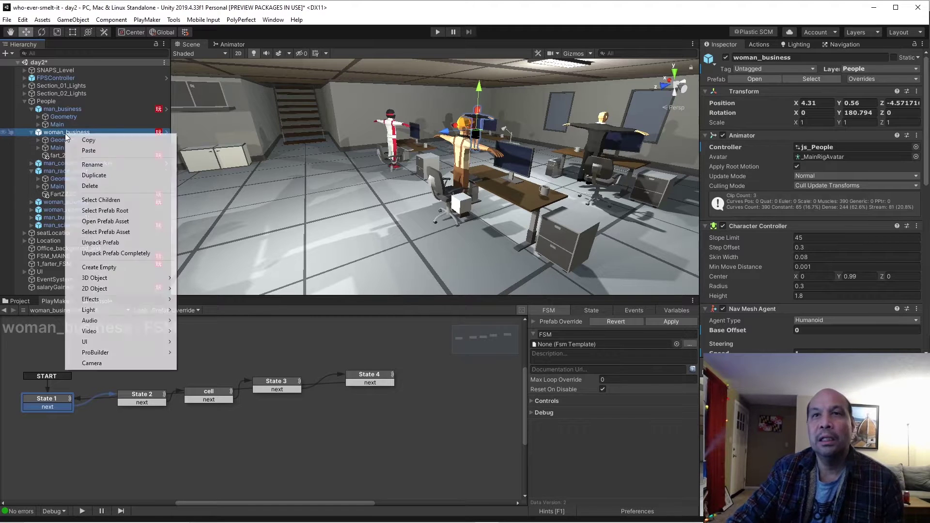
{"action": "left_click", "coordinate": [110, 267]}
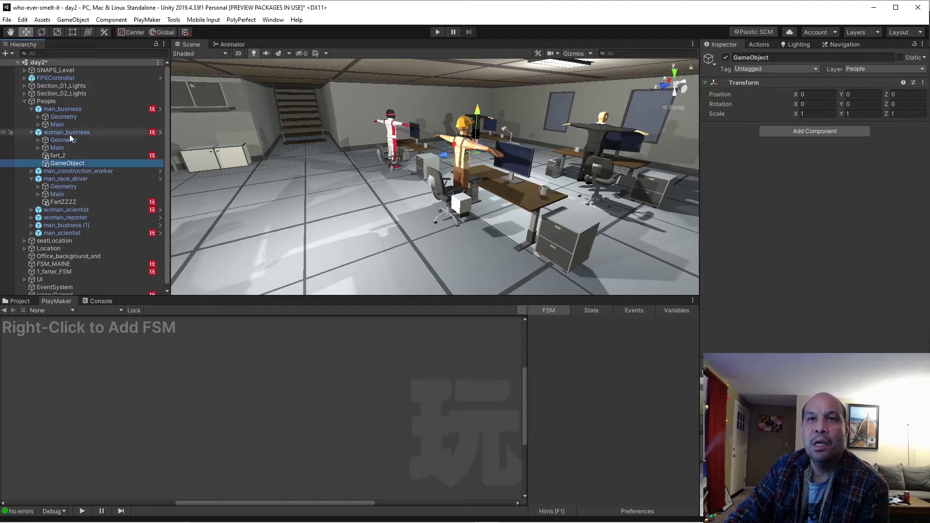
{"action": "left_click", "coordinate": [64, 163]}
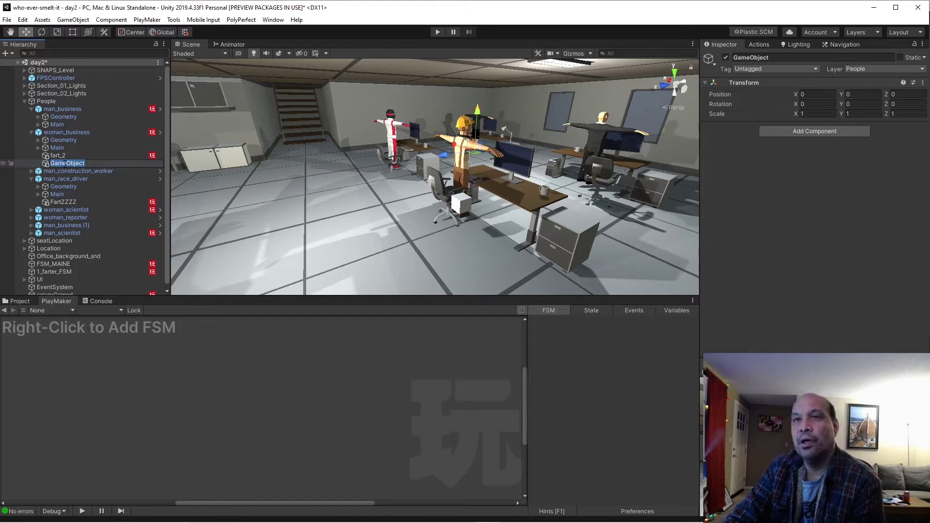
{"action": "left_click", "coordinate": [96, 163]}
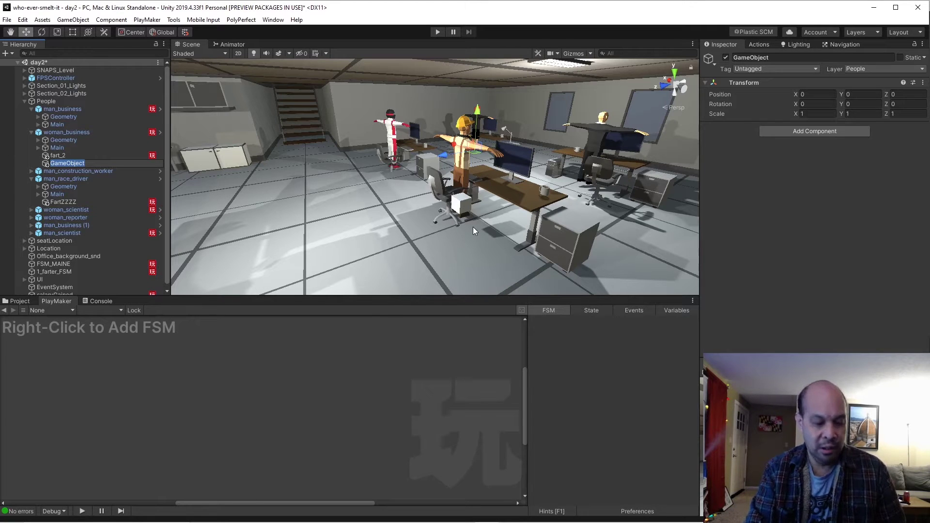
{"action": "type", "text": "fart"}
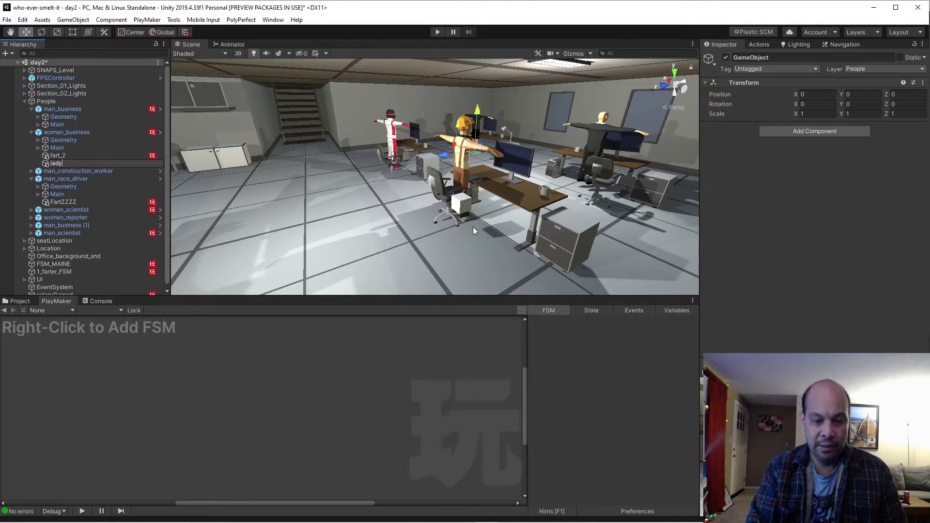
{"action": "type", "text": "_fart"}
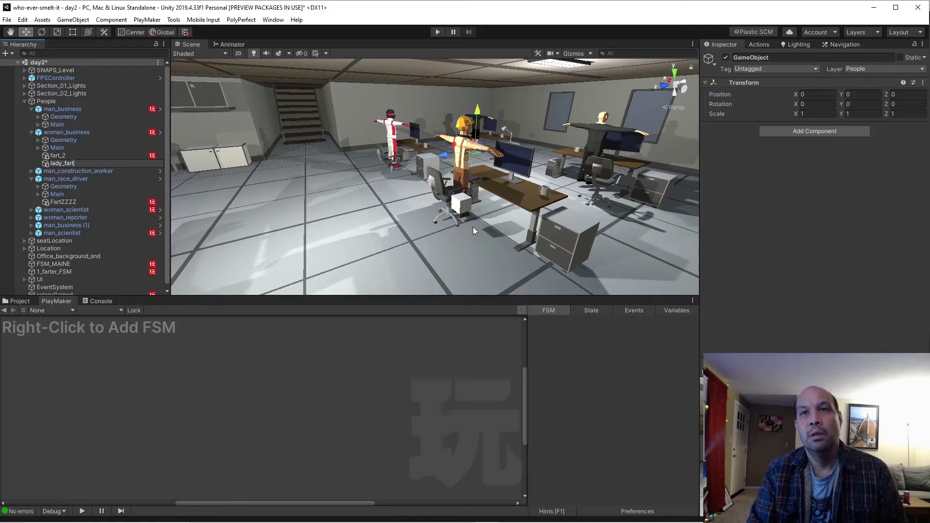
{"action": "key", "text": "Return"}
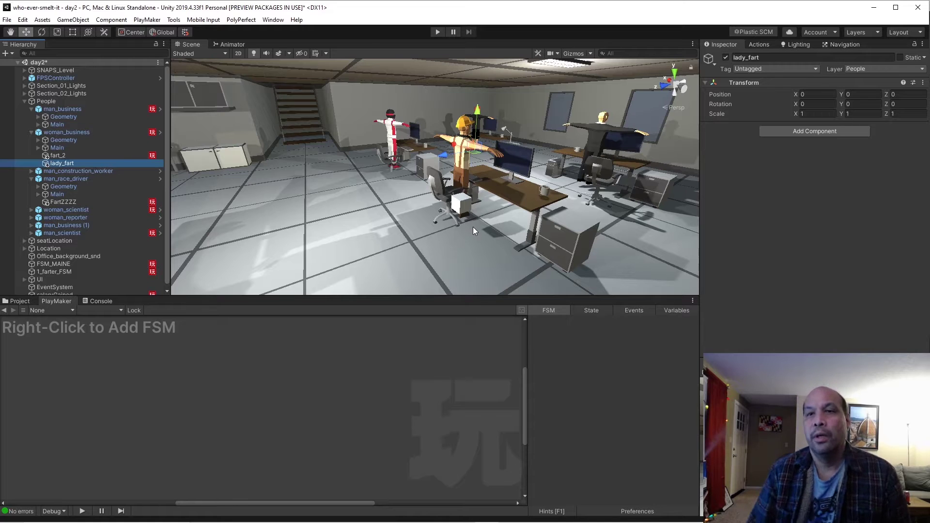
{"action": "left_click", "coordinate": [169, 375]}
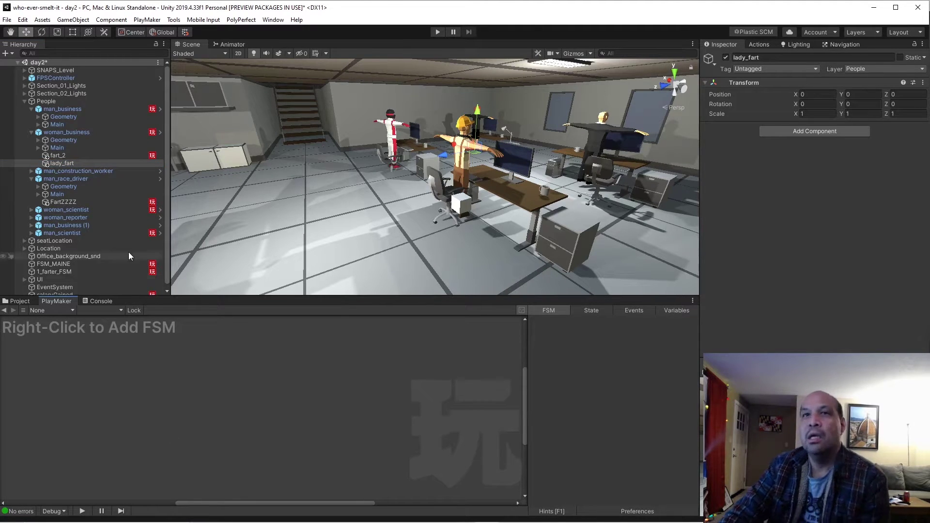
- Add a PlayMaker FSM to lady_fart with the event ladyfart marked Global
{"action": "right_click", "coordinate": [77, 355]}
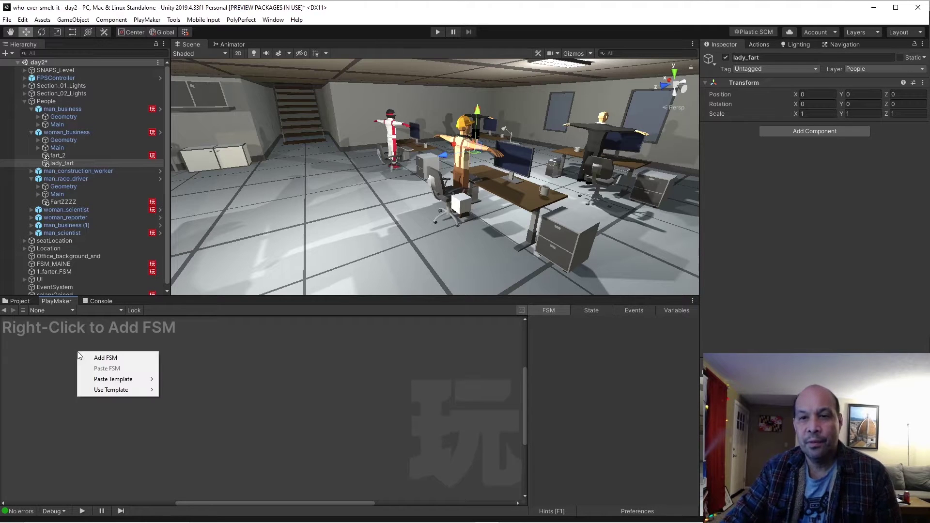
{"action": "left_click", "coordinate": [120, 358]}
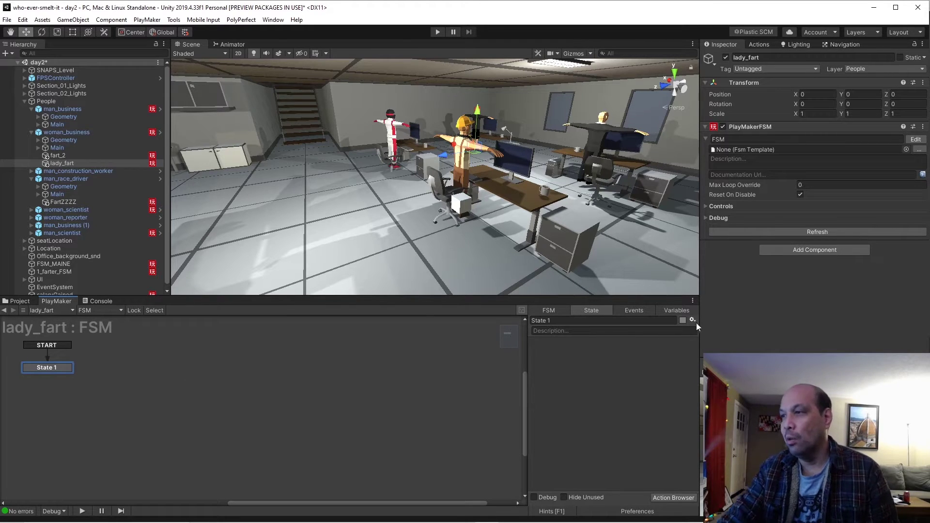
{"action": "left_click", "coordinate": [633, 315]}
{"action": "type", "text": "ladyfart"}
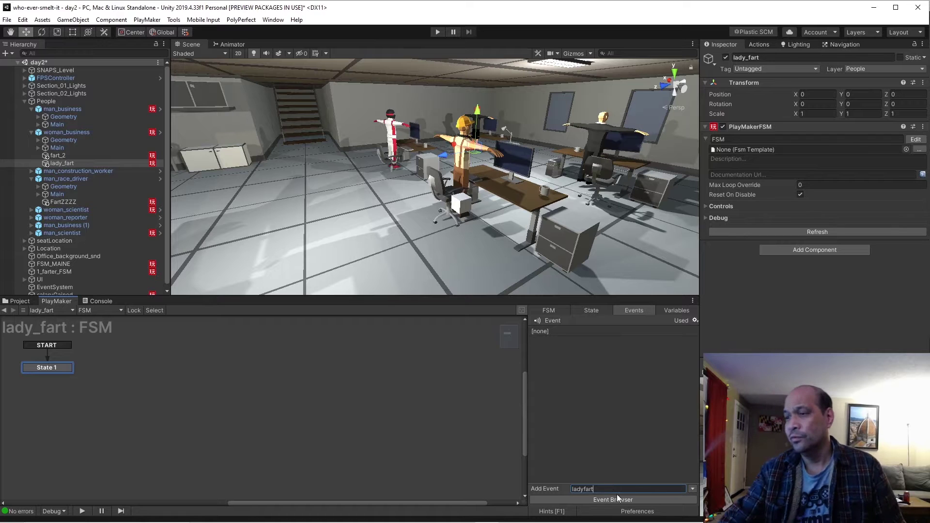
{"action": "key", "text": "Return"}
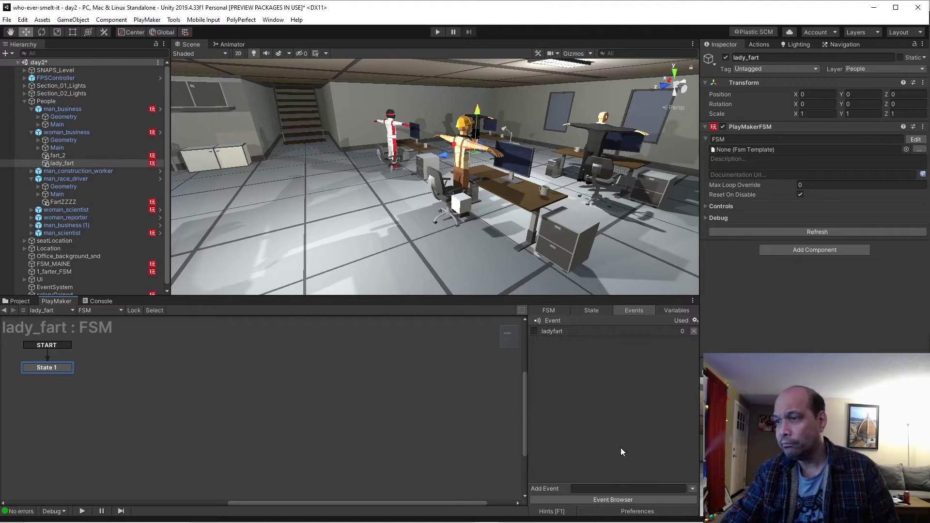
{"action": "left_click", "coordinate": [535, 332]}
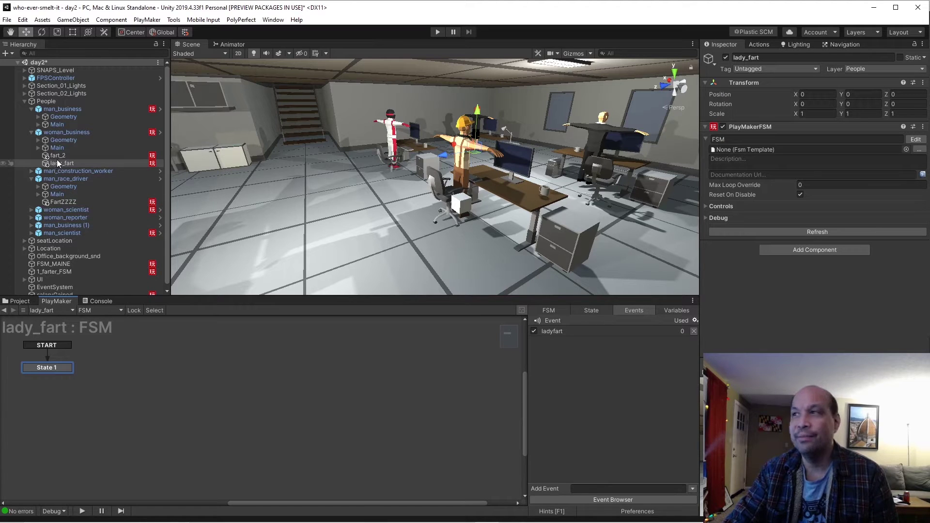
- Add an Audio Source component to lady_fart and browse to Assets/Sounds
{"action": "left_click", "coordinate": [819, 250]}
{"action": "type", "text": "audio"}
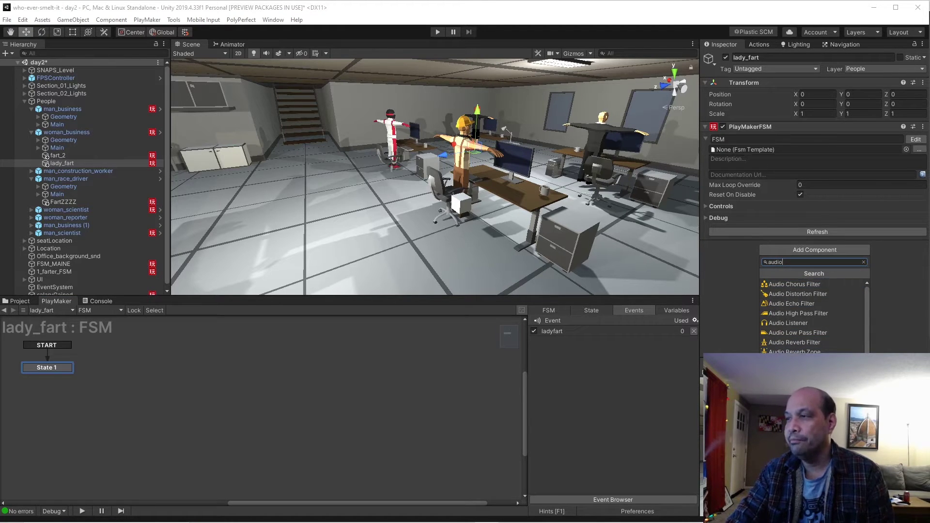
{"action": "left_click", "coordinate": [800, 361]}
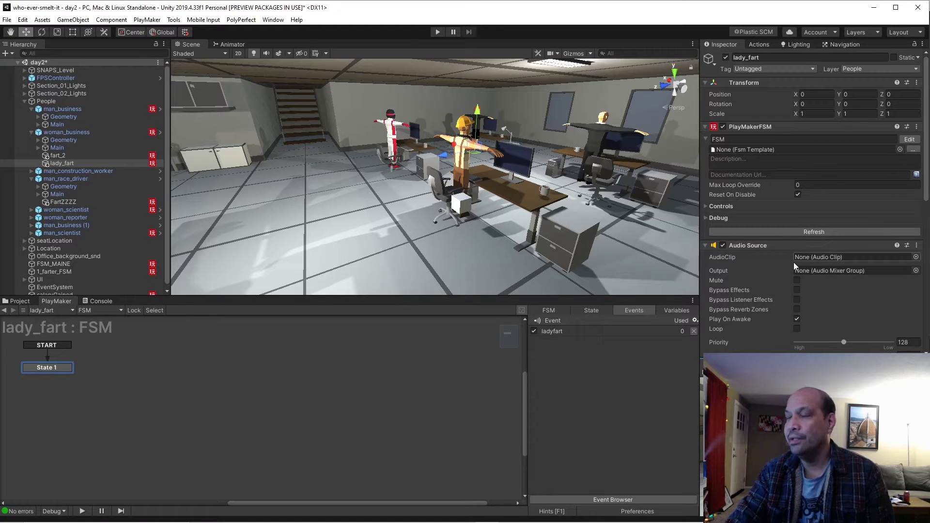
{"action": "left_click", "coordinate": [20, 301]}
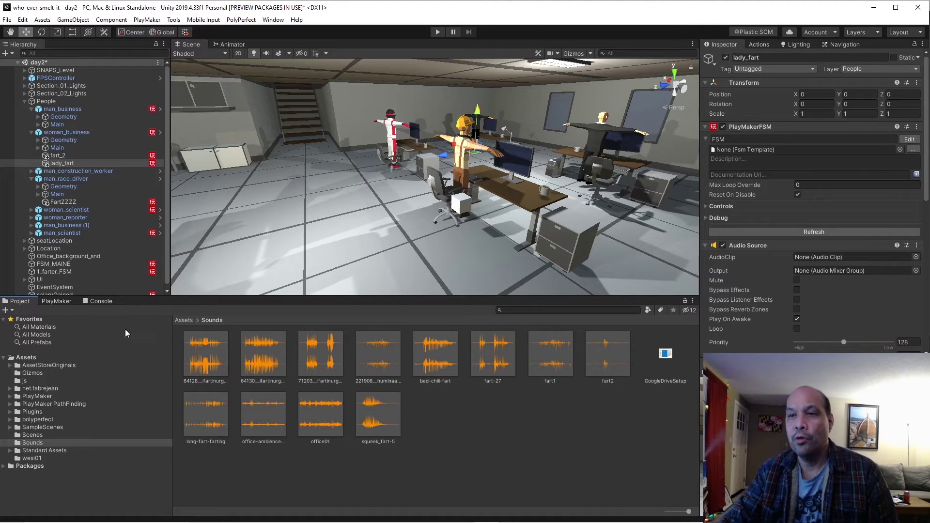
- Assign squeek_fart-5 to lady_fart's Audio Source and set Spatial Blend to 1
{"action": "left_click", "coordinate": [502, 479]}
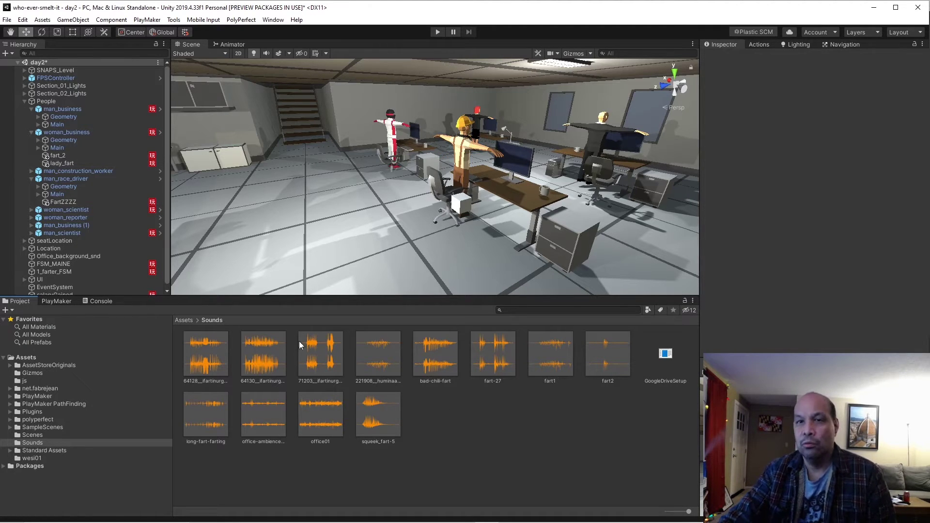
{"action": "left_click", "coordinate": [58, 163]}
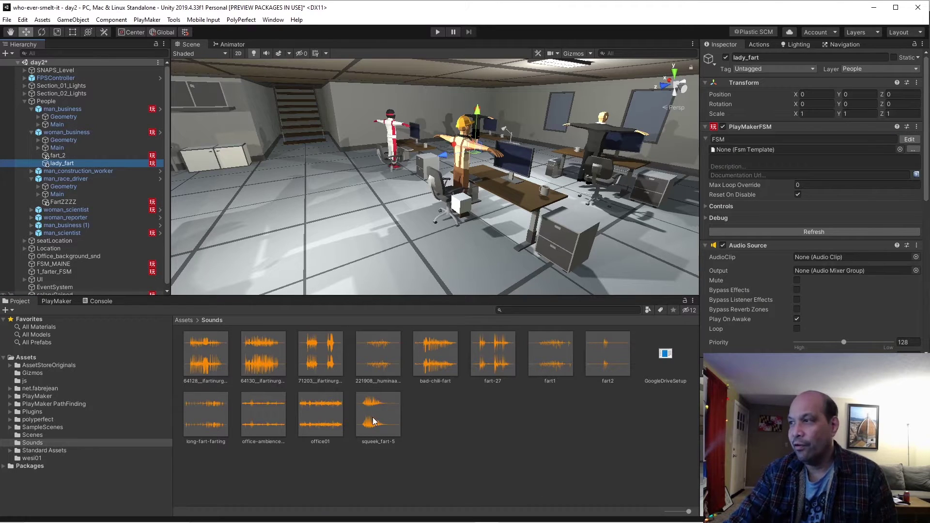
{"action": "left_click_drag", "start_coordinate": [372, 421], "coordinate": [829, 258]}
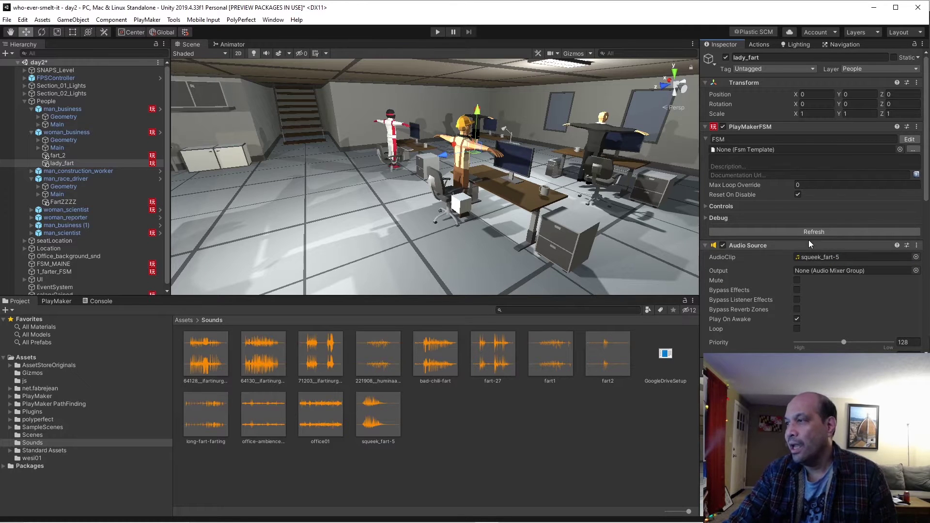
{"action": "scroll", "coordinate": [808, 240], "scroll_direction": "down", "scroll_amount": 4}
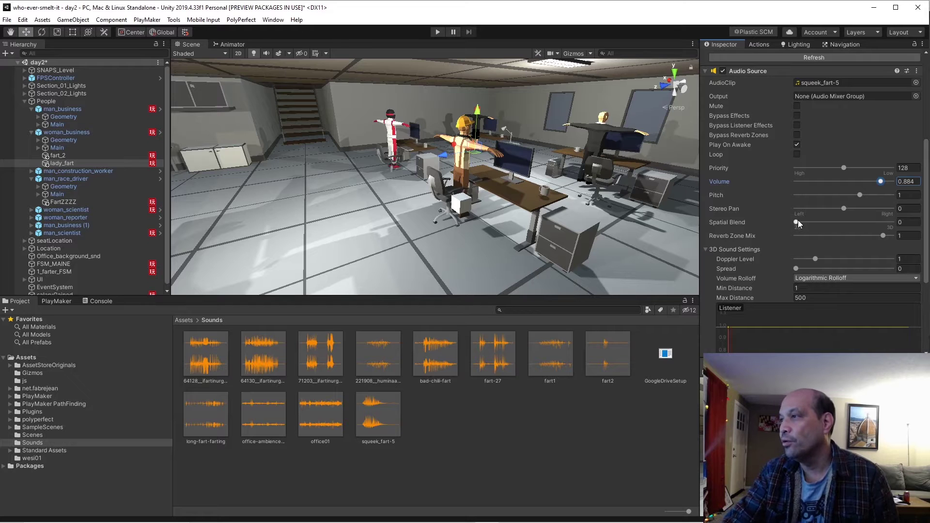
{"action": "left_click_drag", "start_coordinate": [797, 222], "coordinate": [927, 231]}
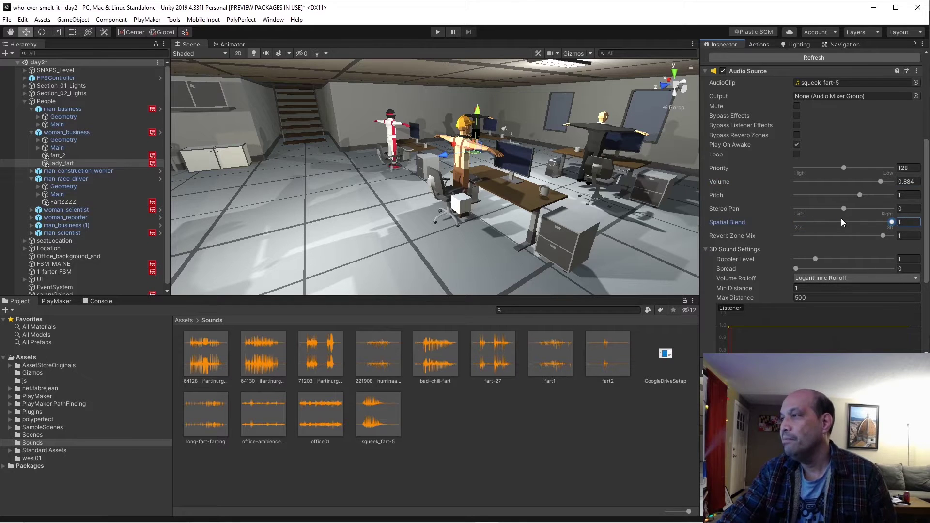
{"action": "scroll", "coordinate": [841, 221], "scroll_direction": "down", "scroll_amount": 3}
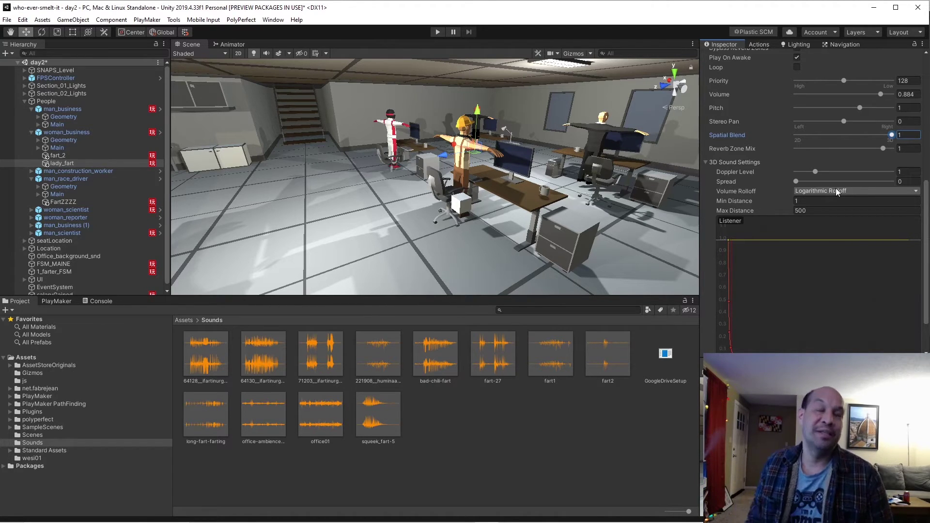
- Set Min Distance 0.5 and Max Distance 5, then audition squeek_fart-5
{"action": "left_click", "coordinate": [806, 202]}
{"action": "mouse_move", "coordinate": [735, 201]}
{"action": "type", "text": "5"}
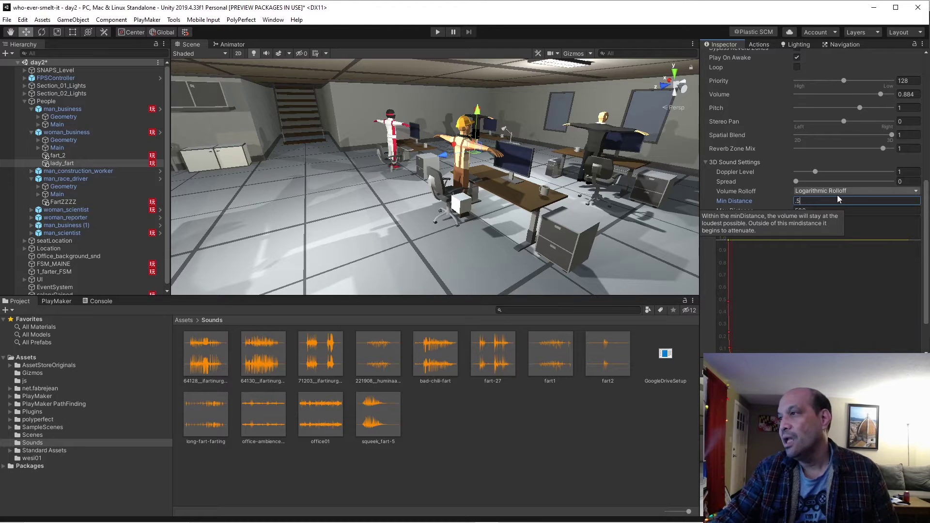
{"action": "left_click", "coordinate": [842, 211]}
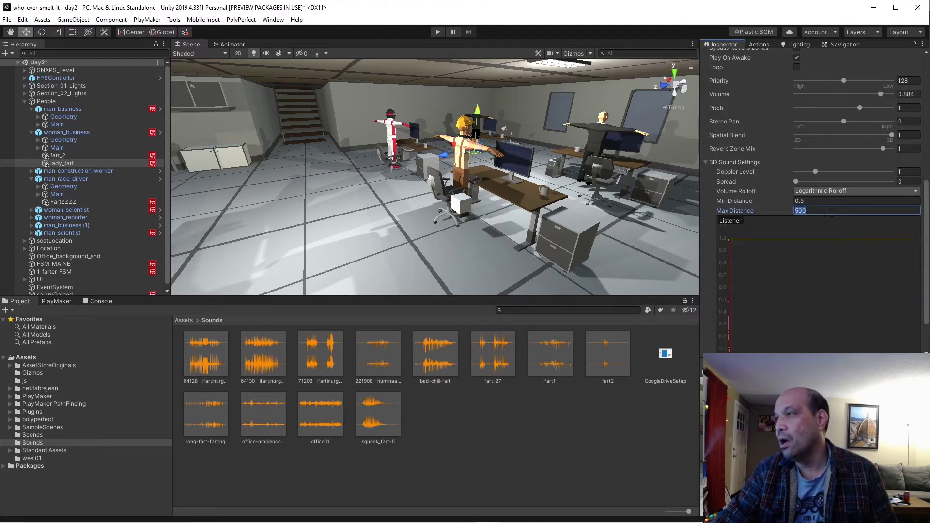
{"action": "type", "text": "500"}
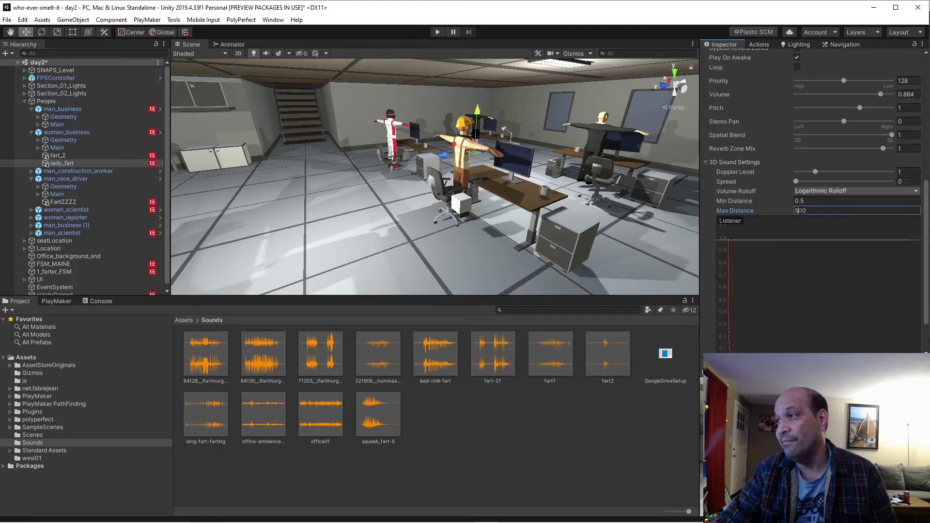
{"action": "type", "text": "5"}
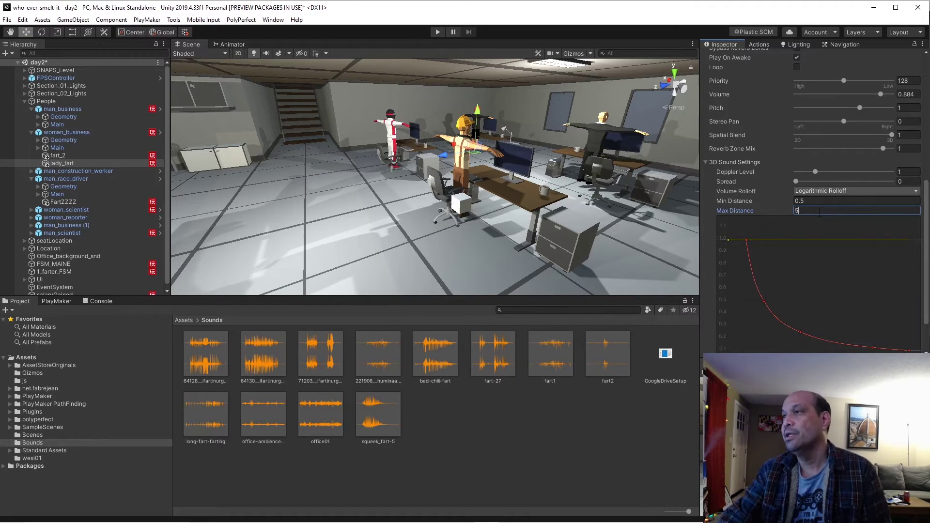
{"action": "left_click", "coordinate": [566, 449]}
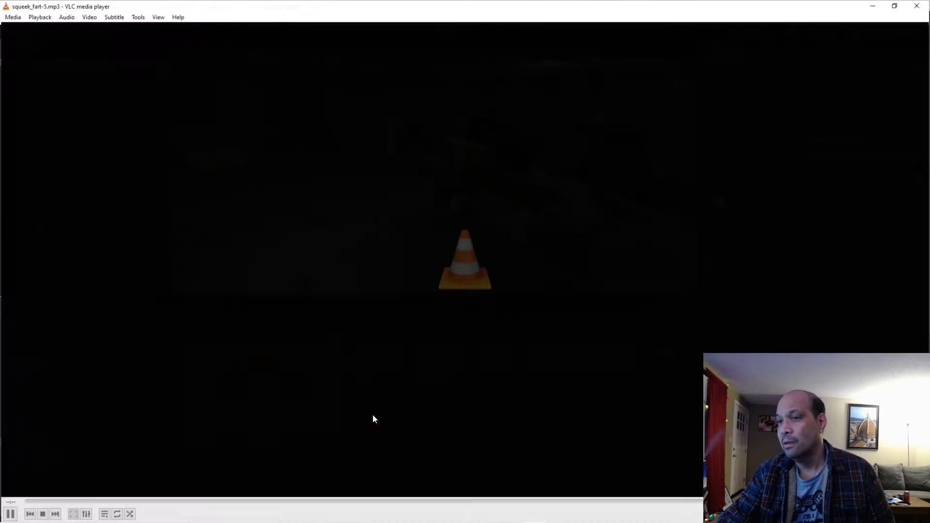
{"action": "left_click", "coordinate": [917, 6]}
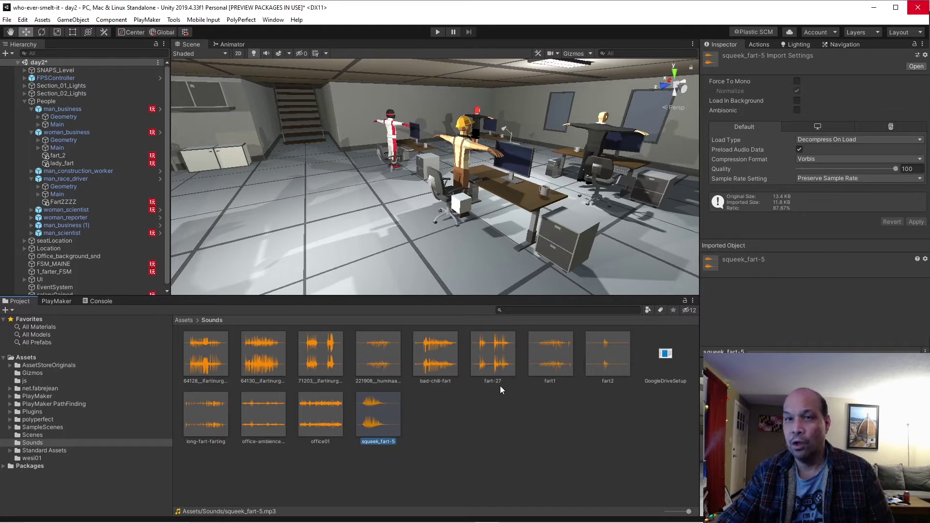
- Move lady_fart up on the businesswoman to about Position Y 0.59
{"action": "left_click", "coordinate": [480, 114]}
{"action": "left_click", "coordinate": [66, 132]}
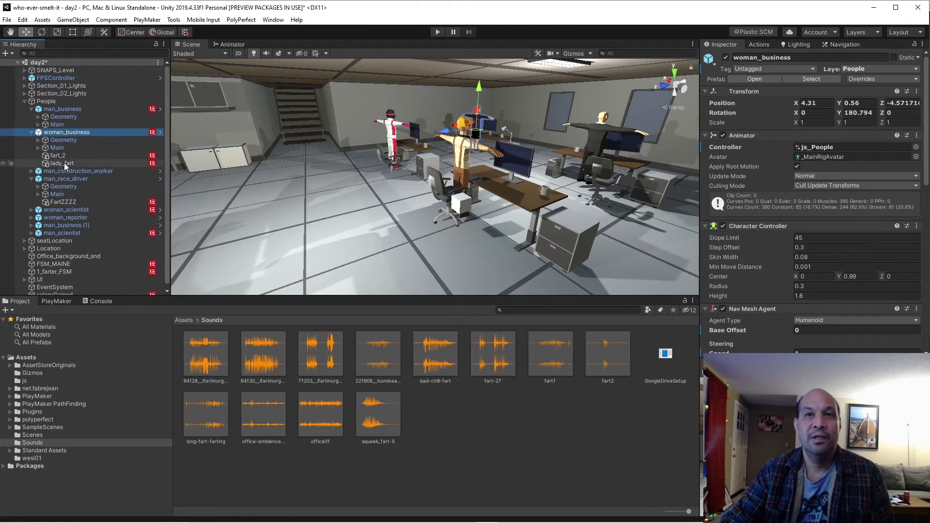
{"action": "left_click", "coordinate": [64, 164]}
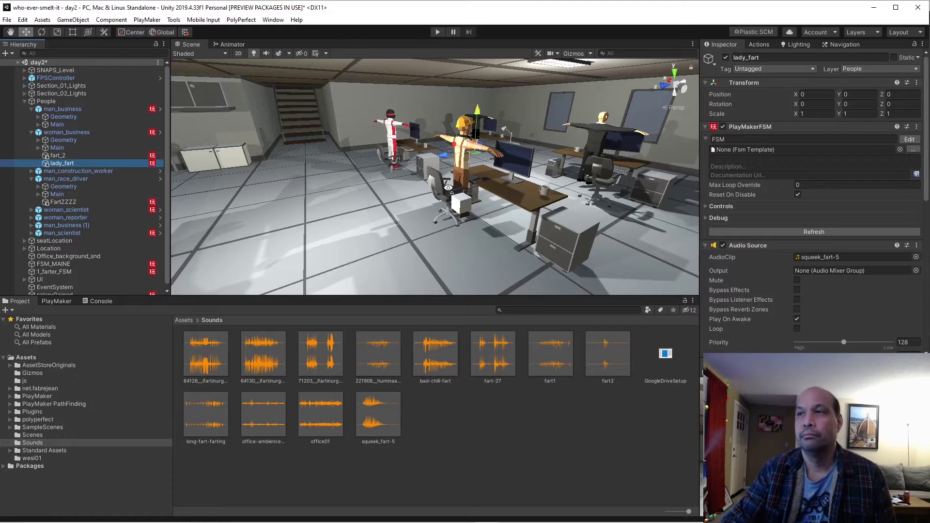
{"action": "mouse_move", "coordinate": [448, 188]}
{"action": "right_mouse_down"}
{"action": "mouse_move", "coordinate": [265, 253]}
{"action": "mouse_move", "coordinate": [333, 241]}
{"action": "right_mouse_up"}
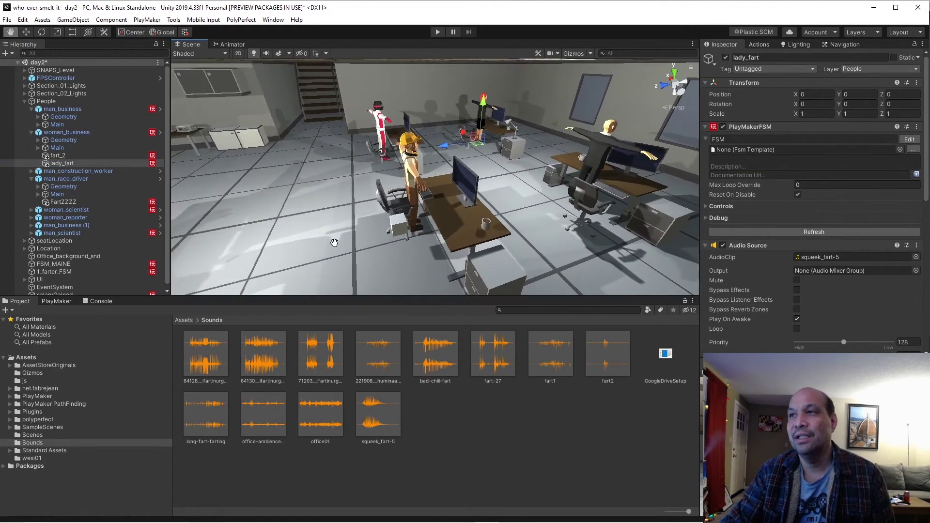
{"action": "right_click_drag", "start_coordinate": [334, 243], "coordinate": [334, 228]}
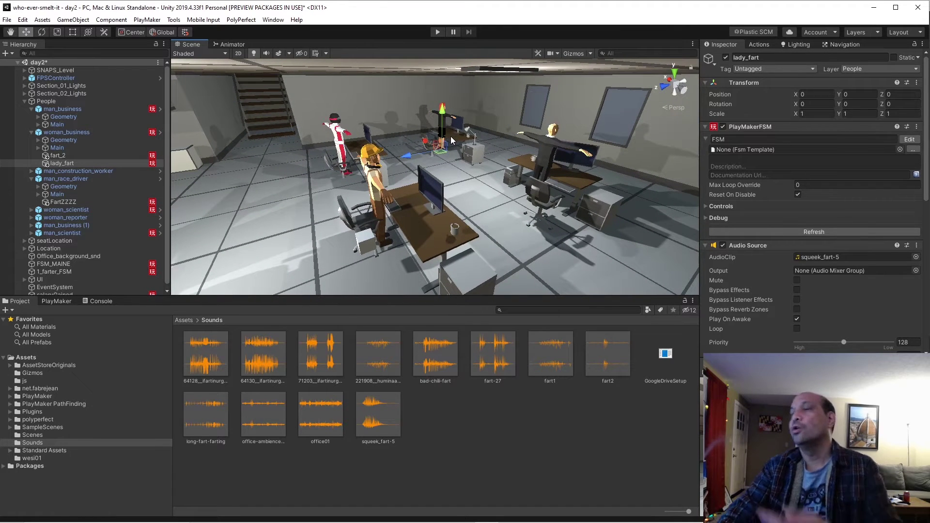
{"action": "scroll", "coordinate": [452, 144], "scroll_direction": "up", "scroll_amount": 2}
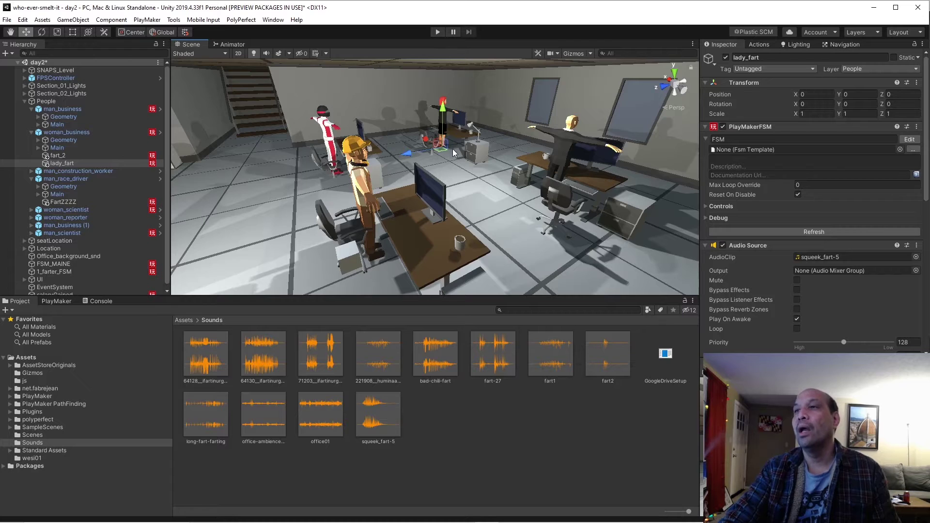
{"action": "mouse_move", "coordinate": [453, 149]}
{"action": "middle_mouse_down"}
{"action": "mouse_move", "coordinate": [477, 280]}
{"action": "mouse_move", "coordinate": [470, 141]}
{"action": "middle_mouse_up"}
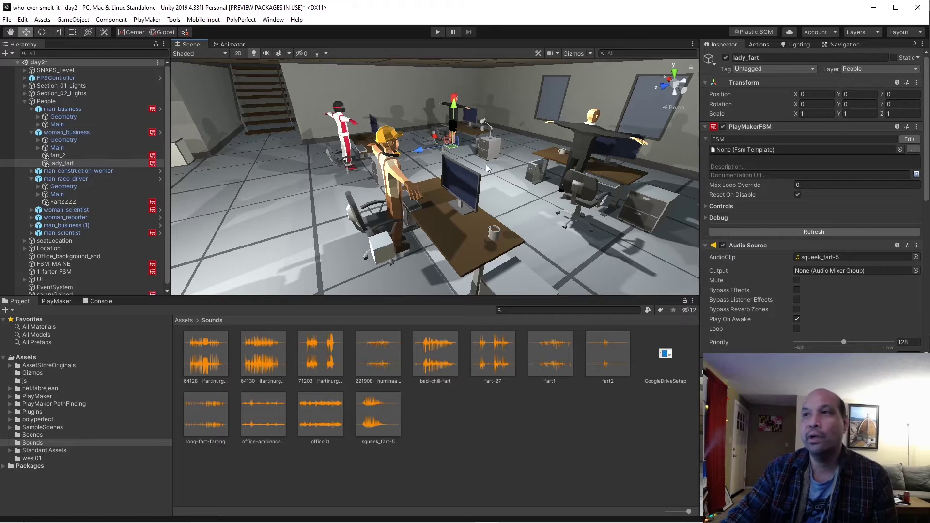
{"action": "left_click_drag", "start_coordinate": [455, 104], "coordinate": [456, 89]}
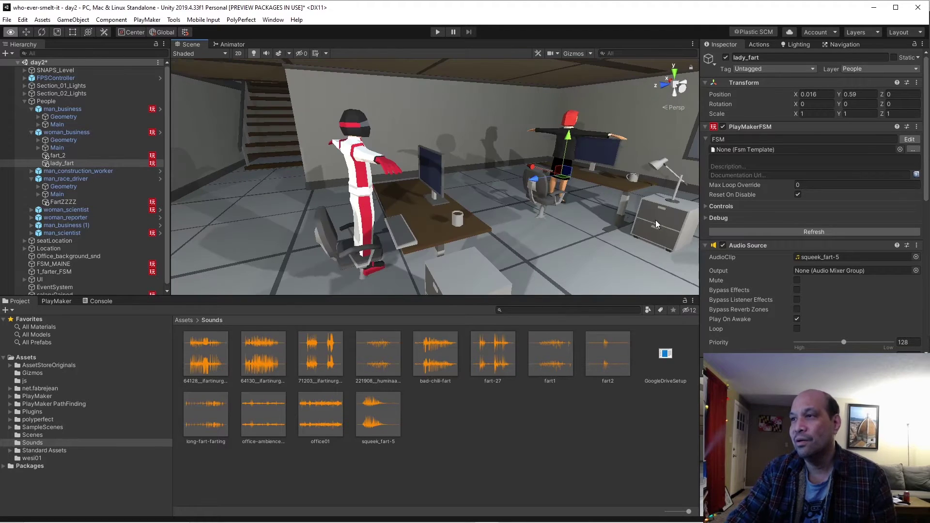
{"action": "left_click", "coordinate": [68, 133]}
{"action": "left_click", "coordinate": [64, 169]}
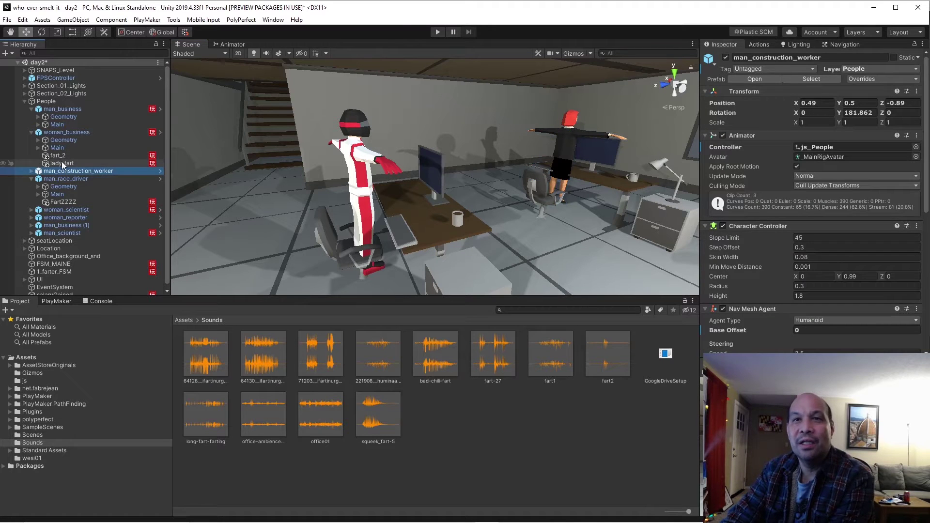
- Add State 2 via a global ladyfart transition, then disable lady_fart's Audio Source
{"action": "left_click", "coordinate": [53, 302]}
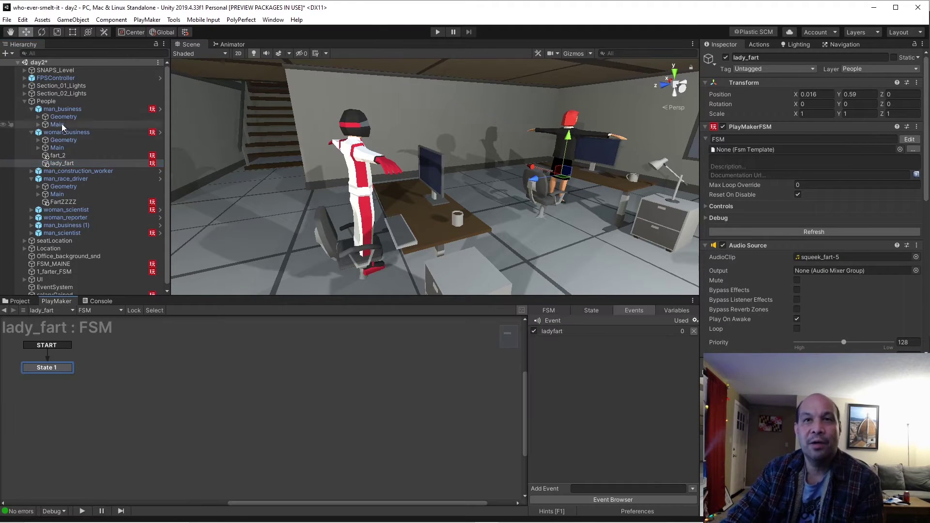
{"action": "left_click", "coordinate": [62, 164]}
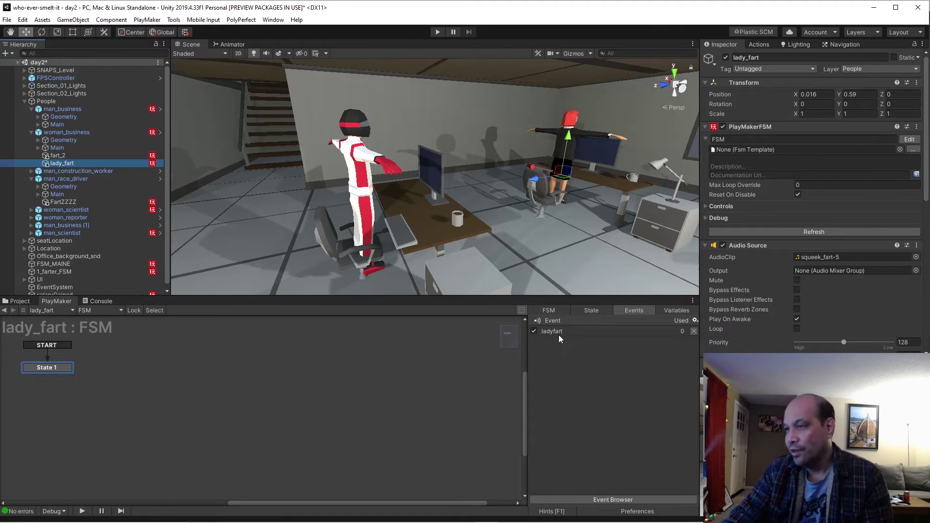
{"action": "left_click", "coordinate": [169, 351]}
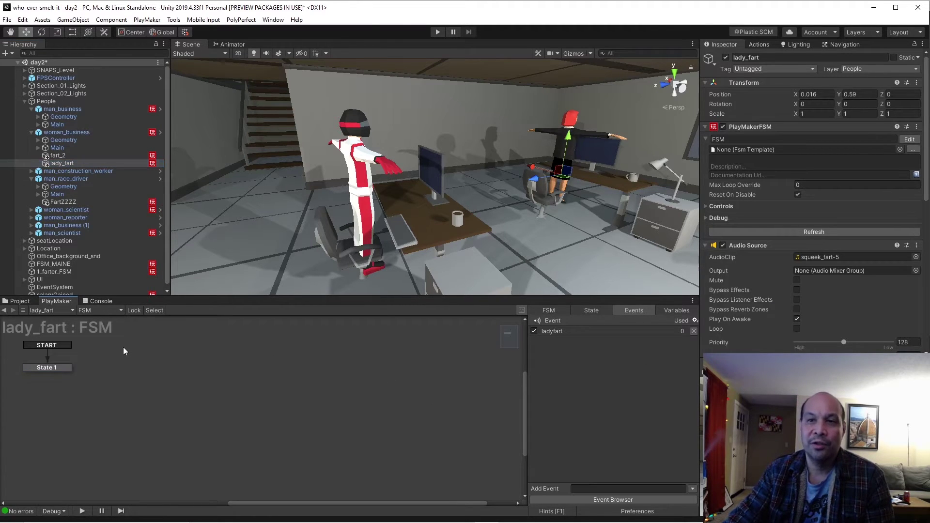
{"action": "right_click", "coordinate": [123, 347]}
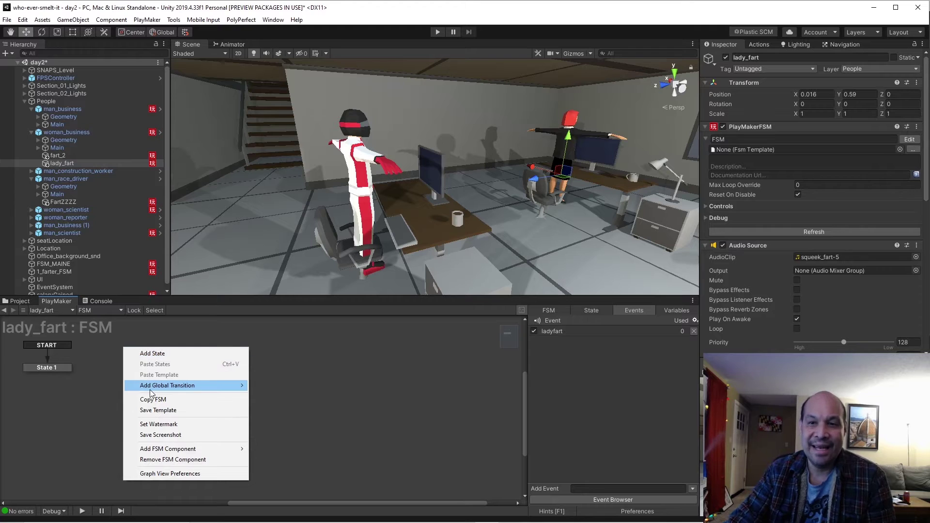
{"action": "mouse_move", "coordinate": [185, 385]}
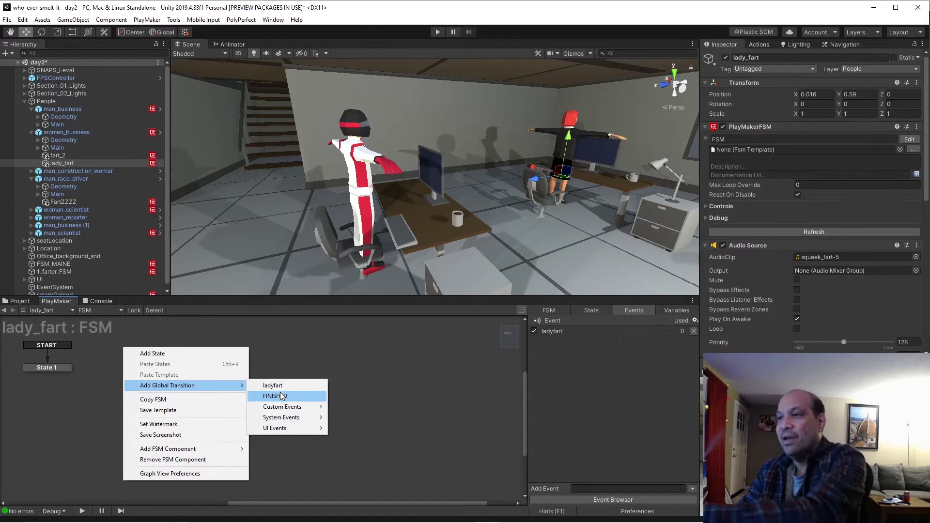
{"action": "left_click", "coordinate": [292, 385]}
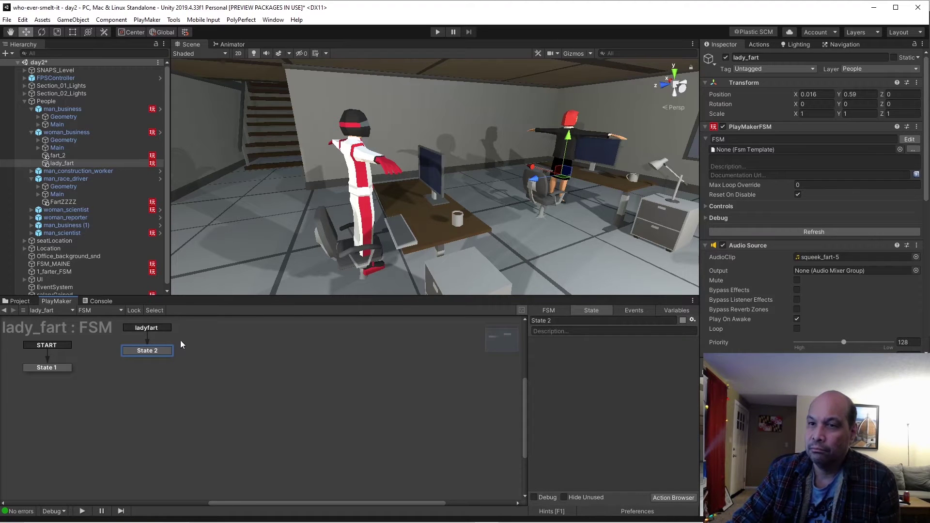
{"action": "mouse_move", "coordinate": [148, 355]}
{"action": "left_mouse_down"}
{"action": "mouse_move", "coordinate": [183, 384]}
{"action": "mouse_move", "coordinate": [159, 369]}
{"action": "left_mouse_up"}
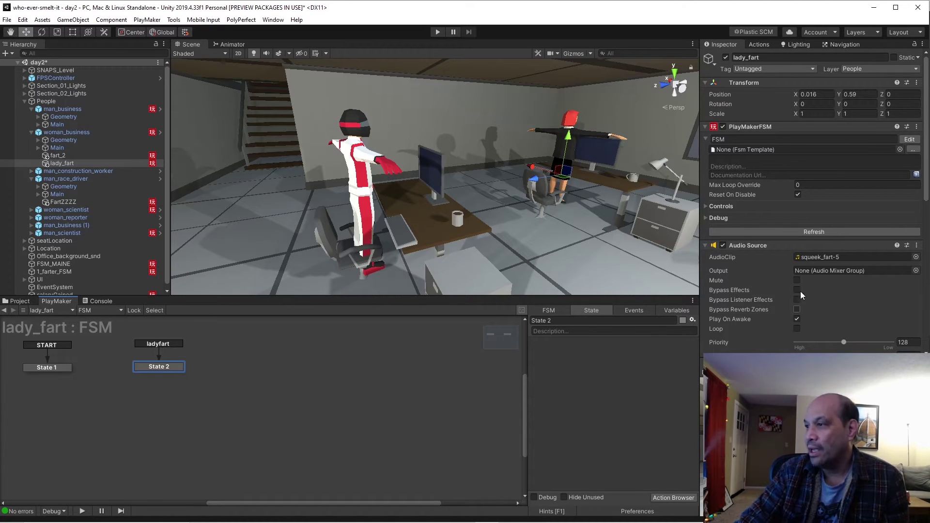
{"action": "left_click", "coordinate": [723, 246]}
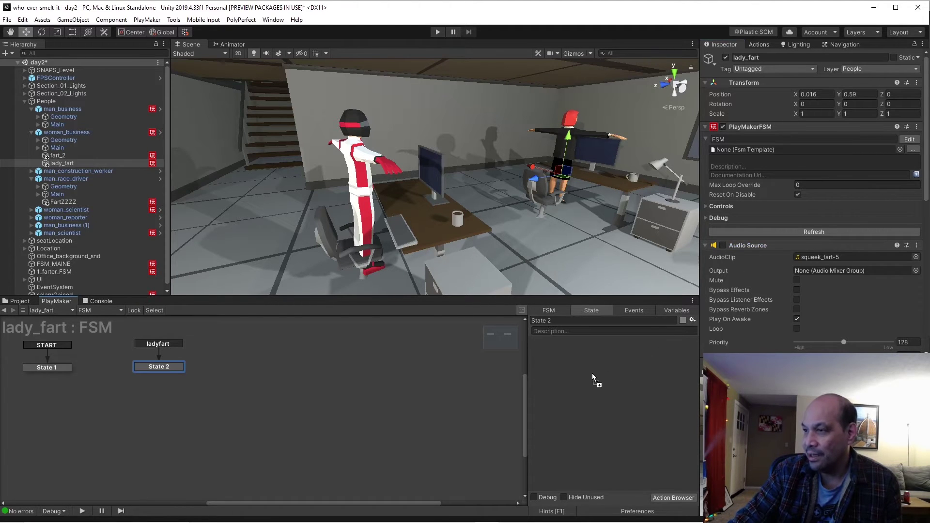
- Add a Set Property action to State 2 setting the Audio Source's enabled to true
{"action": "left_click_drag", "start_coordinate": [592, 375], "coordinate": [592, 374]}
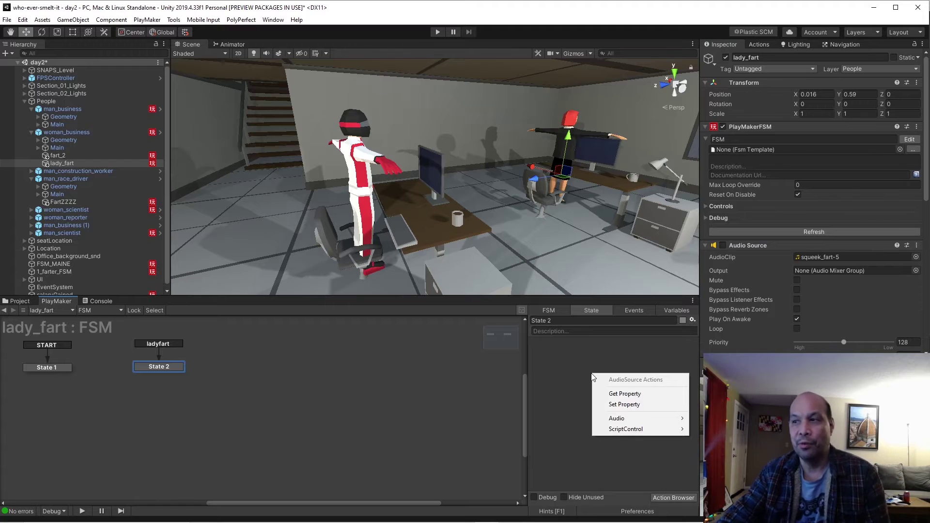
{"action": "left_click", "coordinate": [627, 405]}
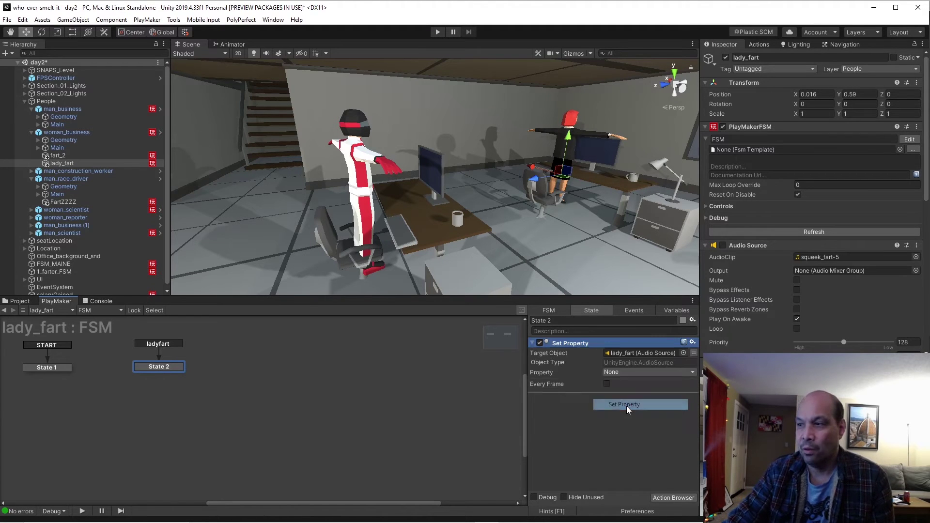
{"action": "left_click", "coordinate": [633, 373]}
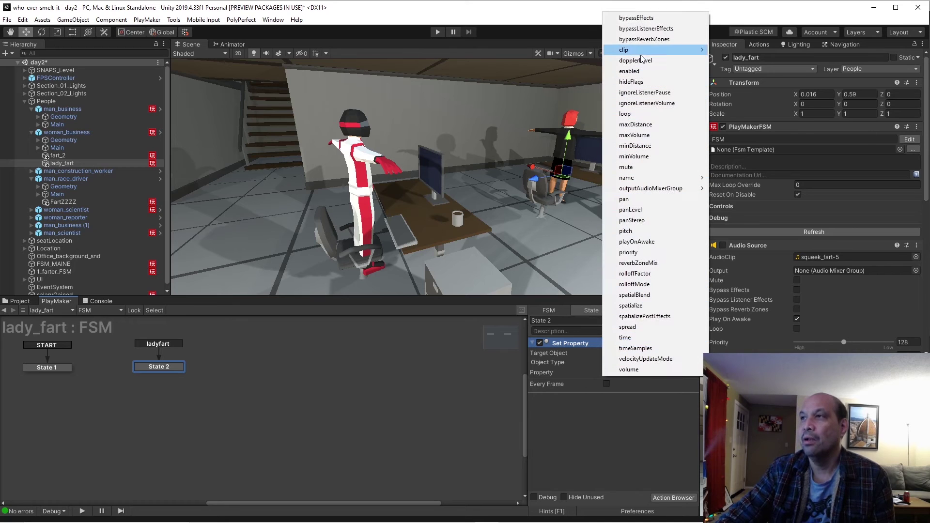
{"action": "left_click", "coordinate": [632, 71]}
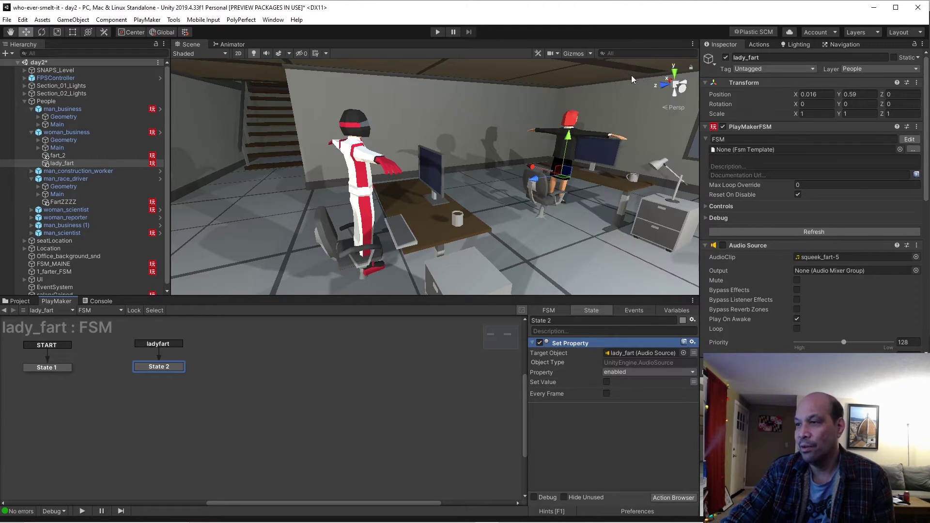
{"action": "left_click", "coordinate": [606, 382]}
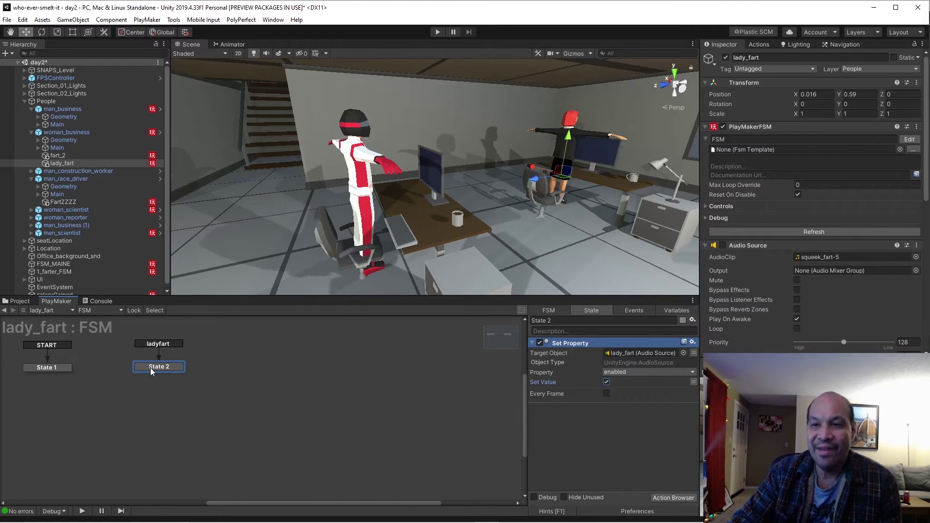
{"action": "left_click", "coordinate": [627, 447]}
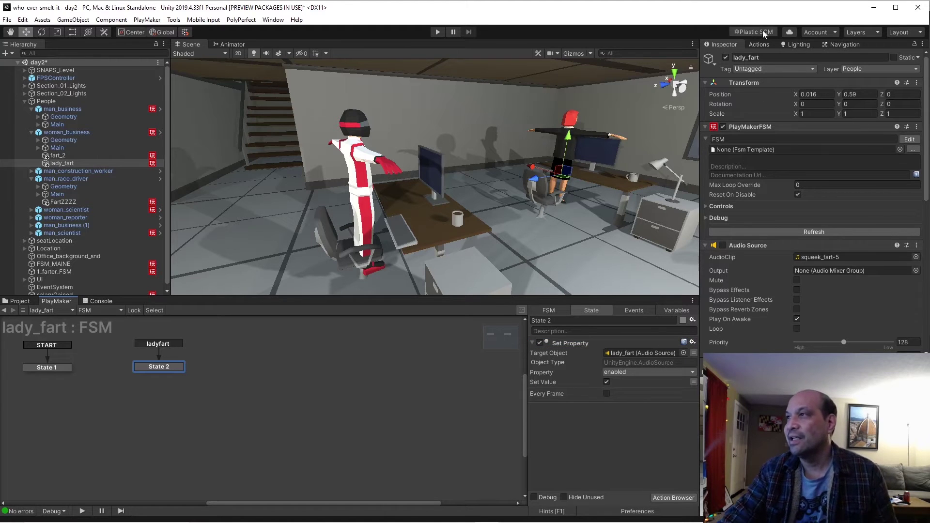
- Add a 3-second Wait action to State 2 that finishes with a new 'next' event
{"action": "left_click", "coordinate": [758, 44]}
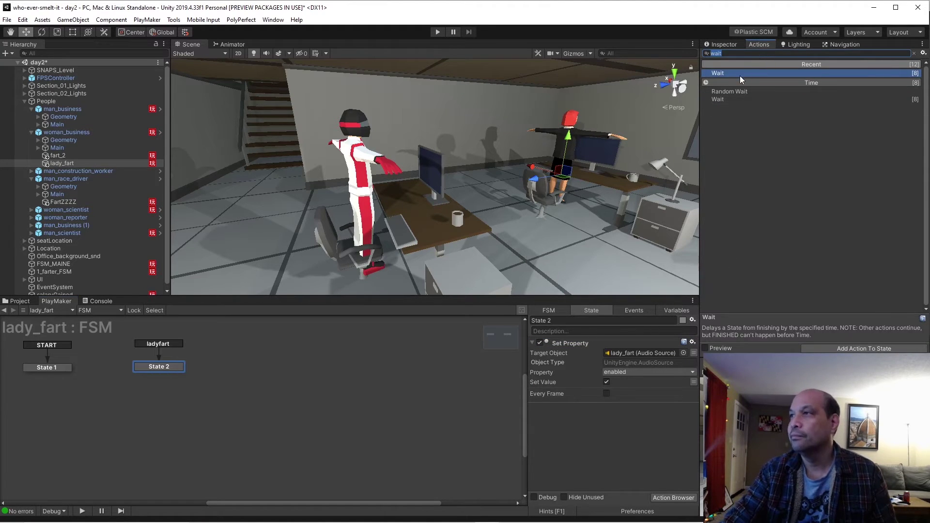
{"action": "double_click", "coordinate": [726, 73]}
{"action": "left_click", "coordinate": [606, 419]}
{"action": "type", "text": "2"}
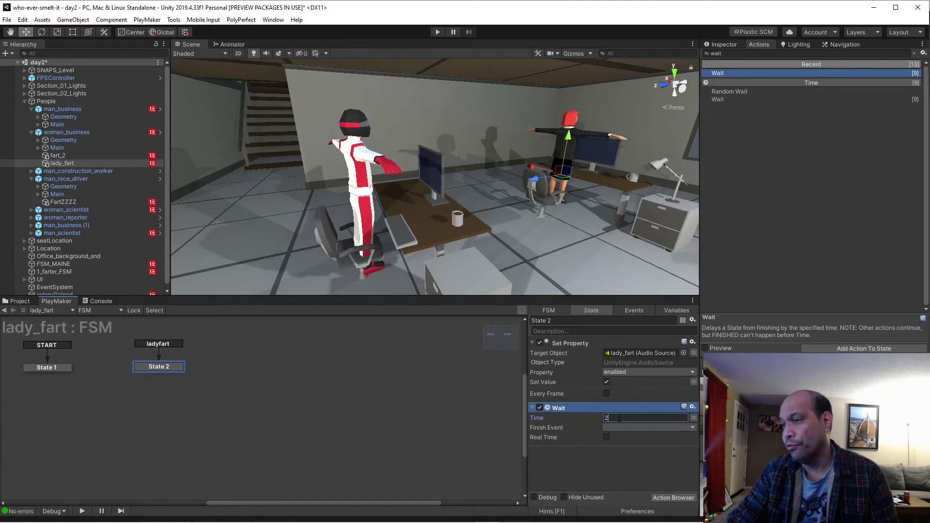
{"action": "type", "text": "3"}
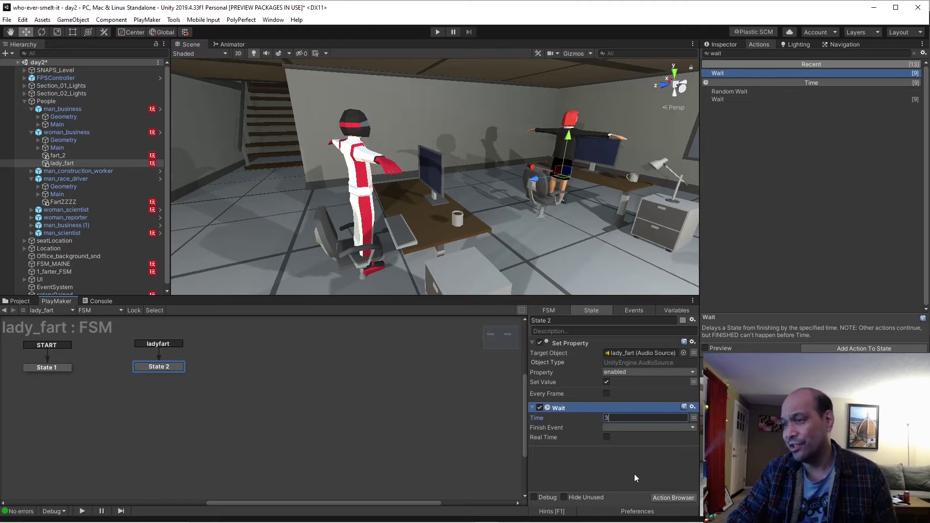
{"action": "left_click", "coordinate": [634, 473]}
{"action": "left_click", "coordinate": [618, 428]}
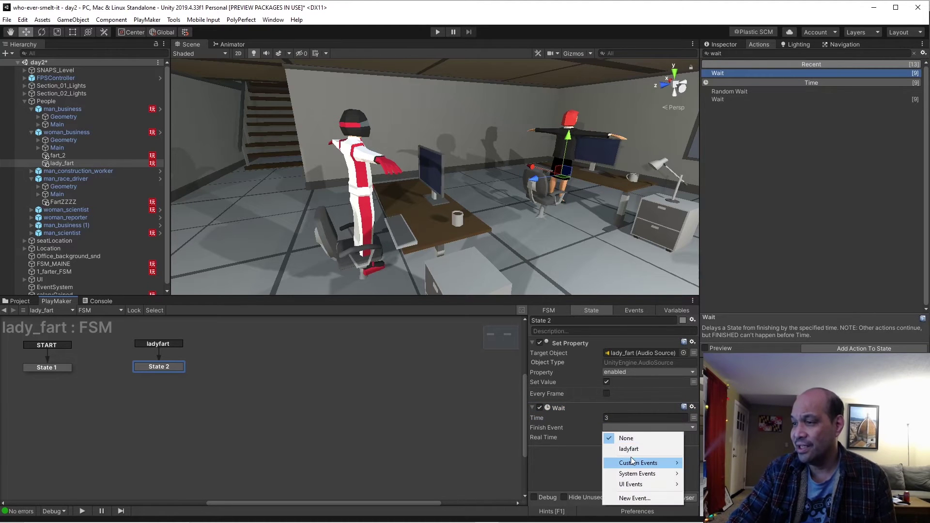
{"action": "left_click", "coordinate": [624, 499]}
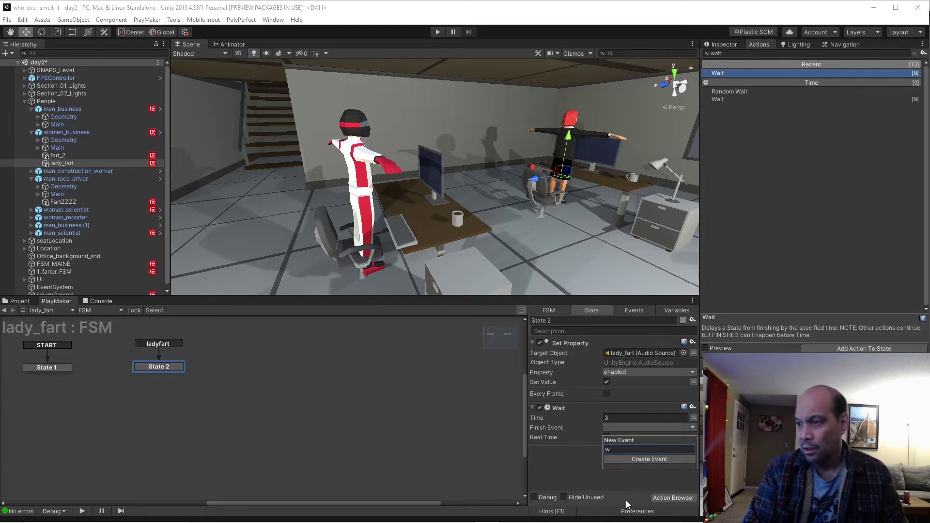
{"action": "type", "text": "next"}
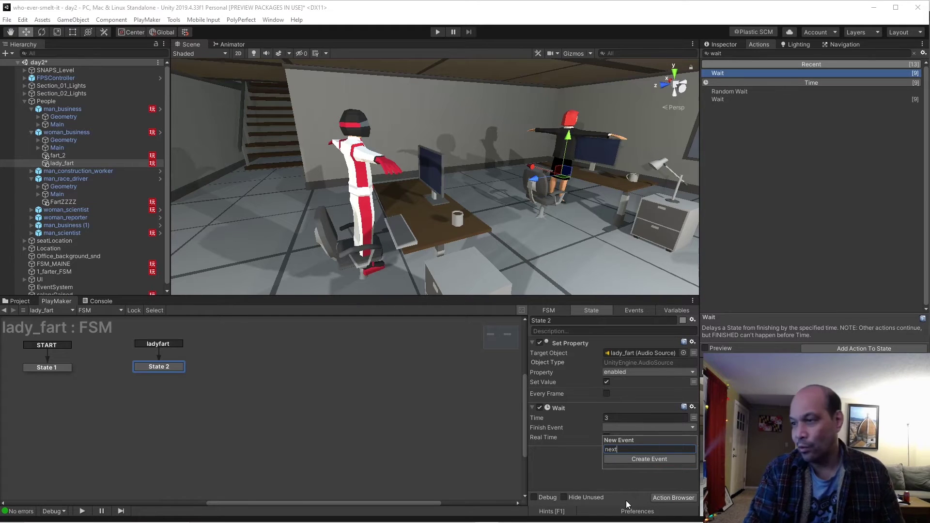
{"action": "key", "text": "Return"}
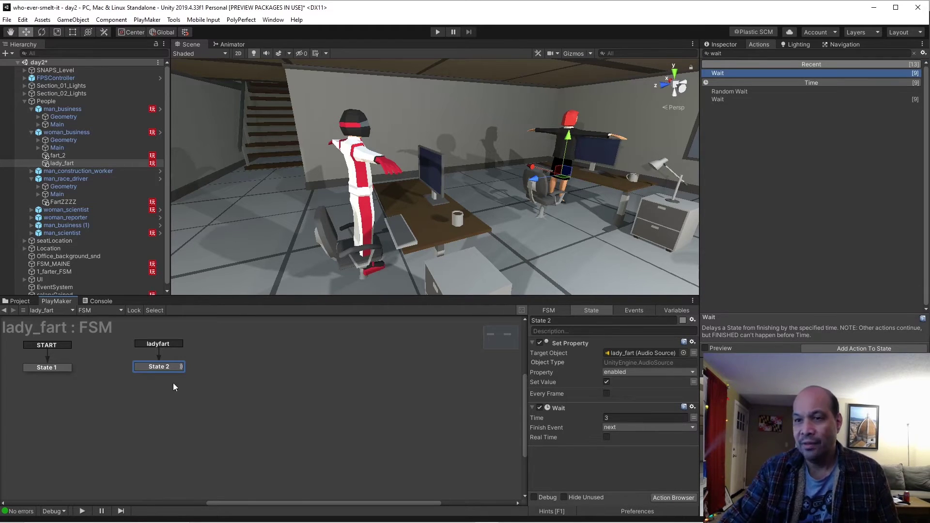
- Add a 'next' transition from State 2 leading to a new State 3
{"action": "right_click", "coordinate": [162, 367]}
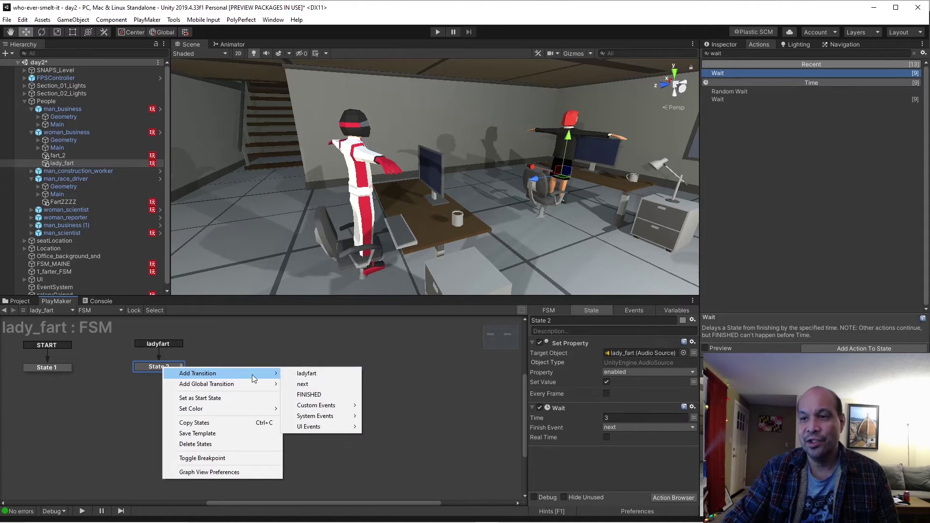
{"action": "left_click", "coordinate": [305, 384]}
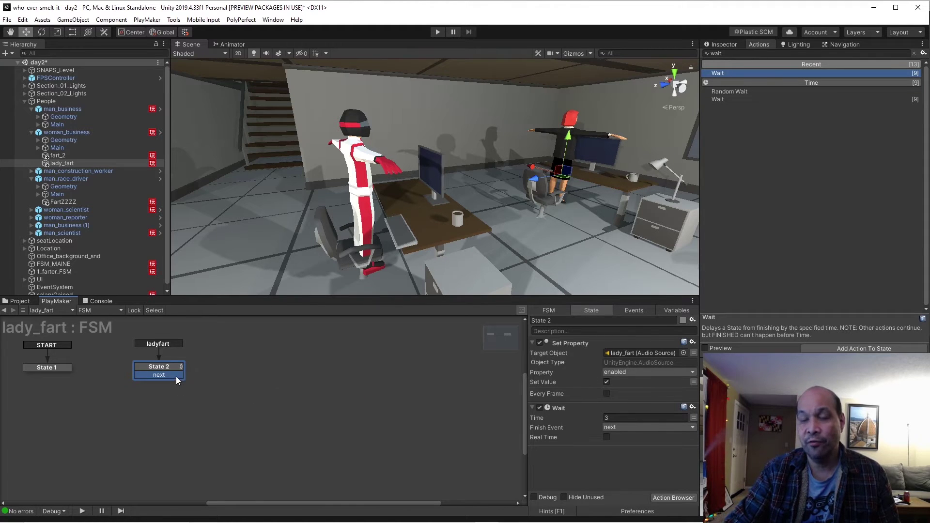
{"action": "left_click_drag", "start_coordinate": [175, 376], "coordinate": [194, 415]}
{"action": "left_click_drag", "start_coordinate": [169, 398], "coordinate": [169, 398]}
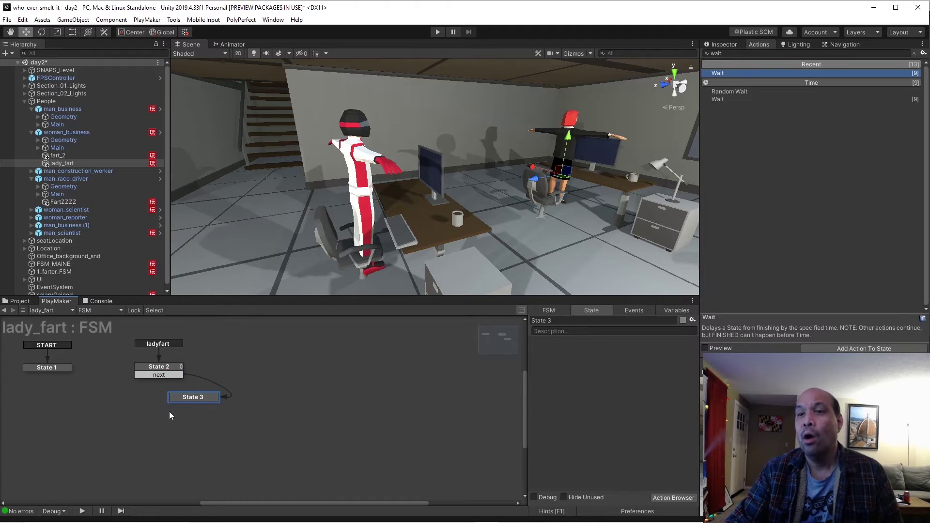
- Copy State 2's Set Property action into State 3, with Set Value unchecked to turn audio off
{"action": "left_click", "coordinate": [162, 369]}
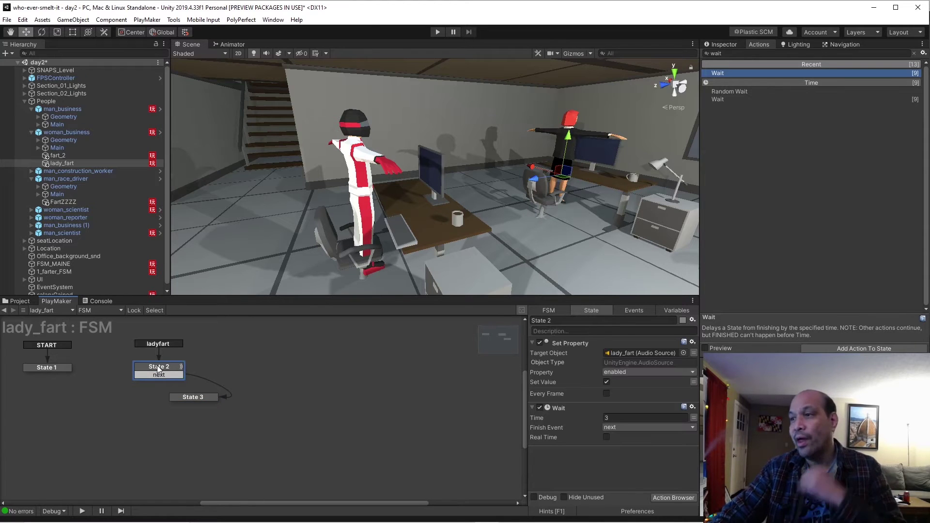
{"action": "right_click", "coordinate": [584, 341]}
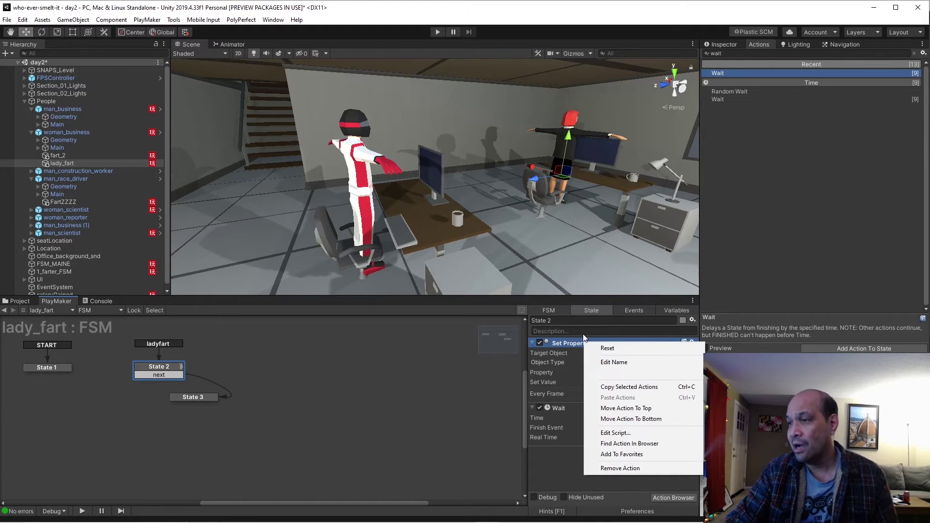
{"action": "left_click", "coordinate": [619, 390]}
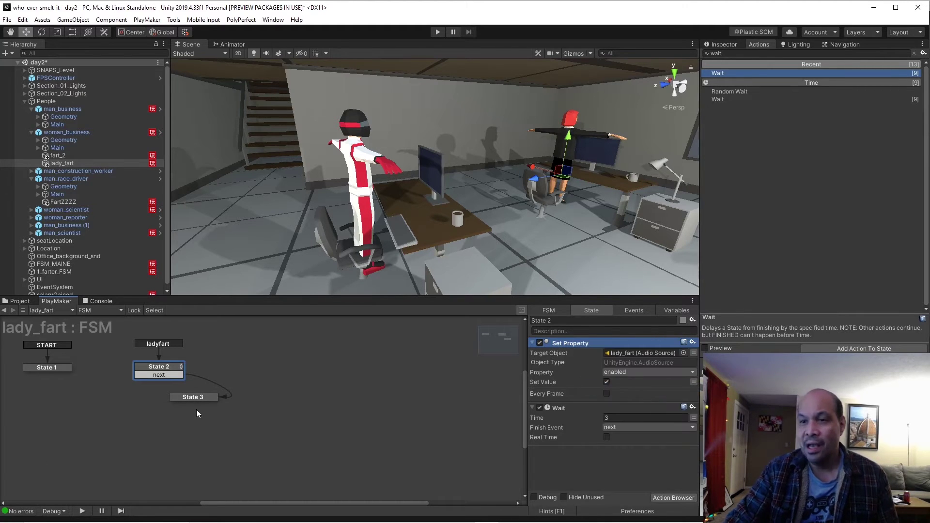
{"action": "left_click_drag", "start_coordinate": [194, 397], "coordinate": [165, 403]}
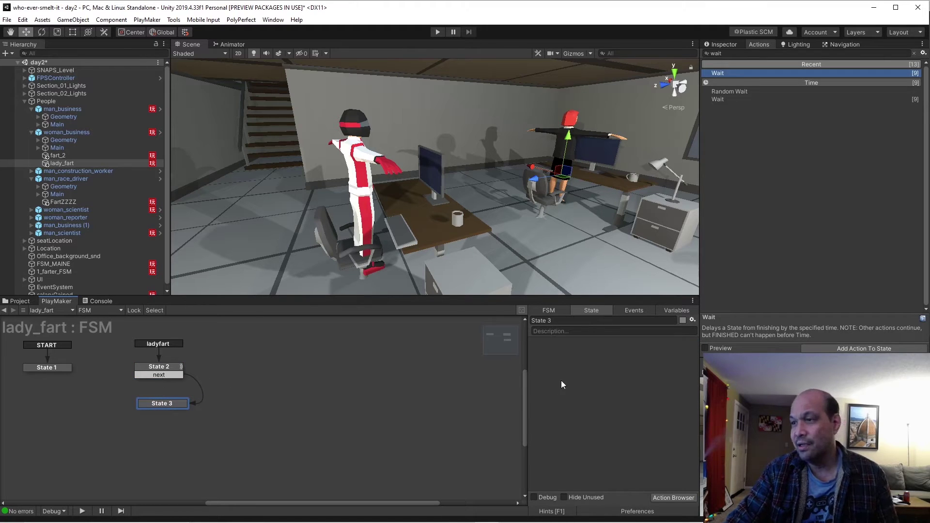
{"action": "key", "text": "ctrl+v"}
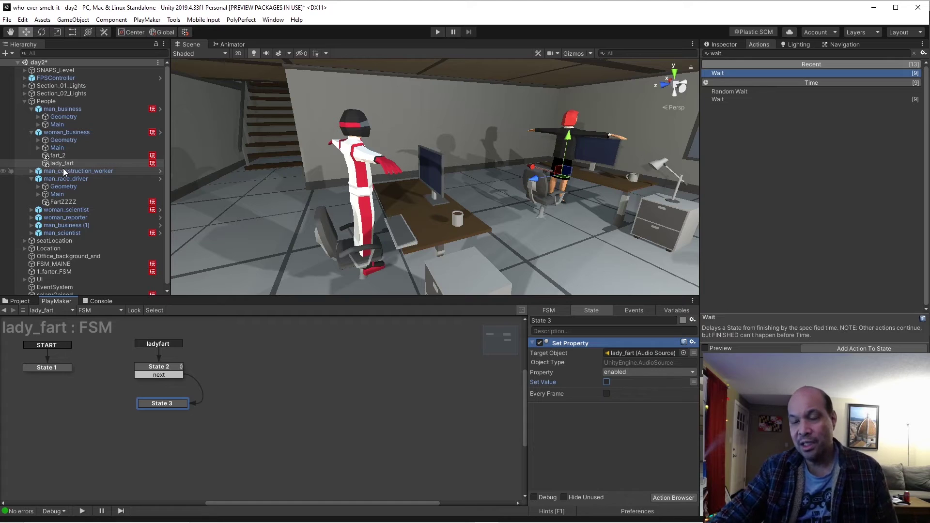
{"action": "left_click", "coordinate": [375, 419]}
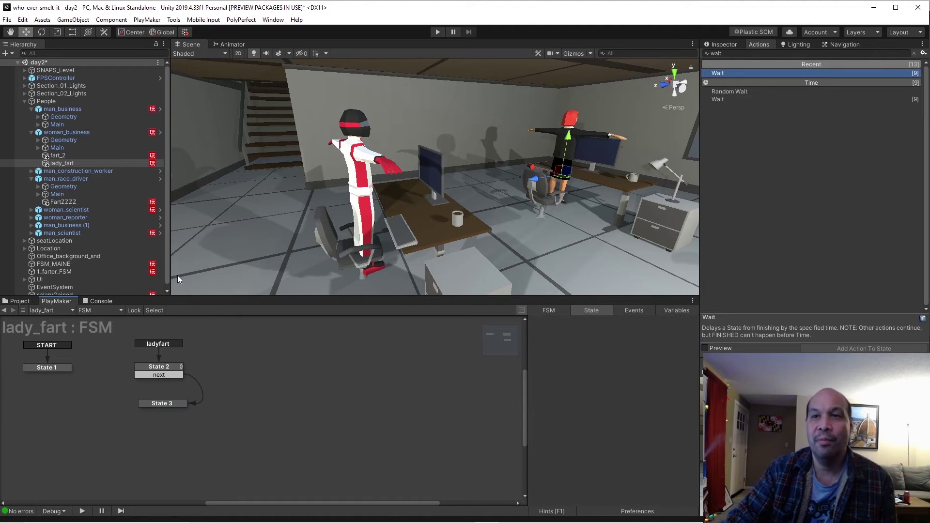
- Add Send Event By Name to state 1a, targeting Game Object FSM with a specified game object
{"action": "left_click", "coordinate": [167, 266]}
{"action": "scroll", "coordinate": [166, 266], "scroll_direction": "down", "scroll_amount": 1}
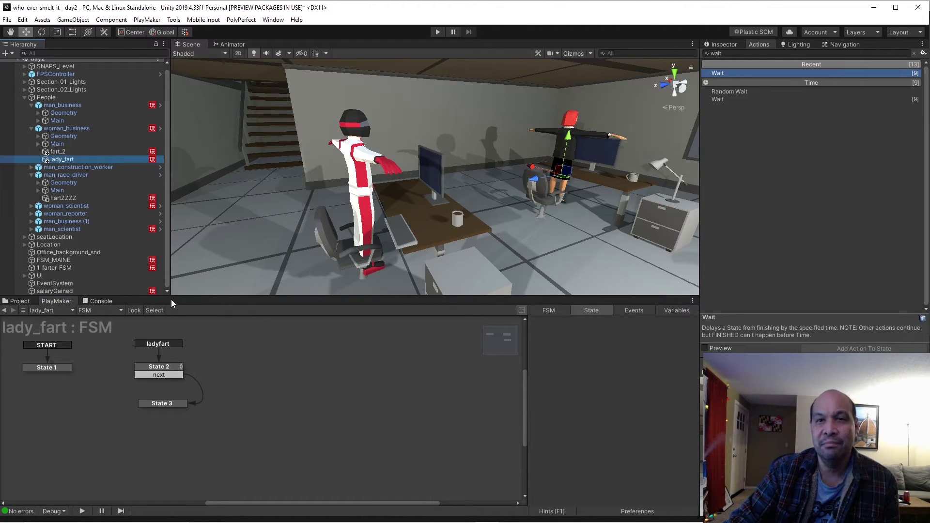
{"action": "left_click", "coordinate": [51, 268]}
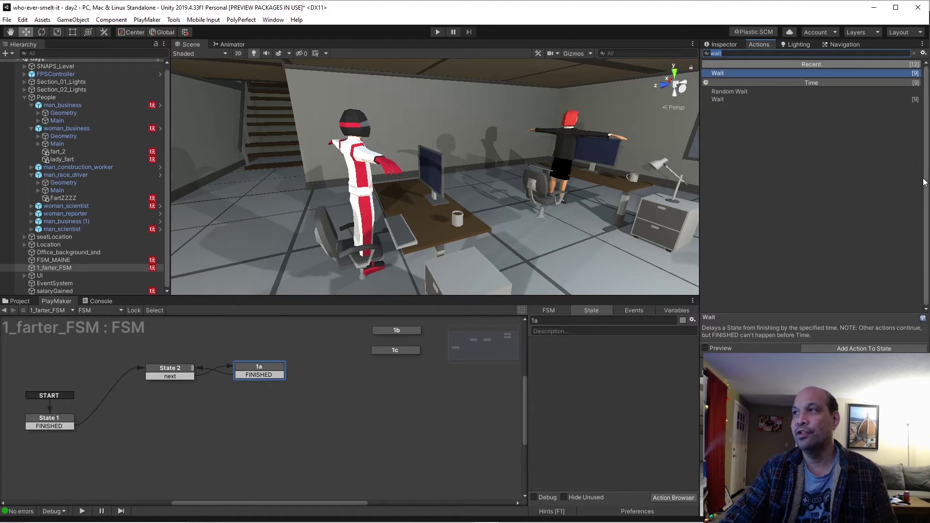
{"action": "type", "text": "event"}
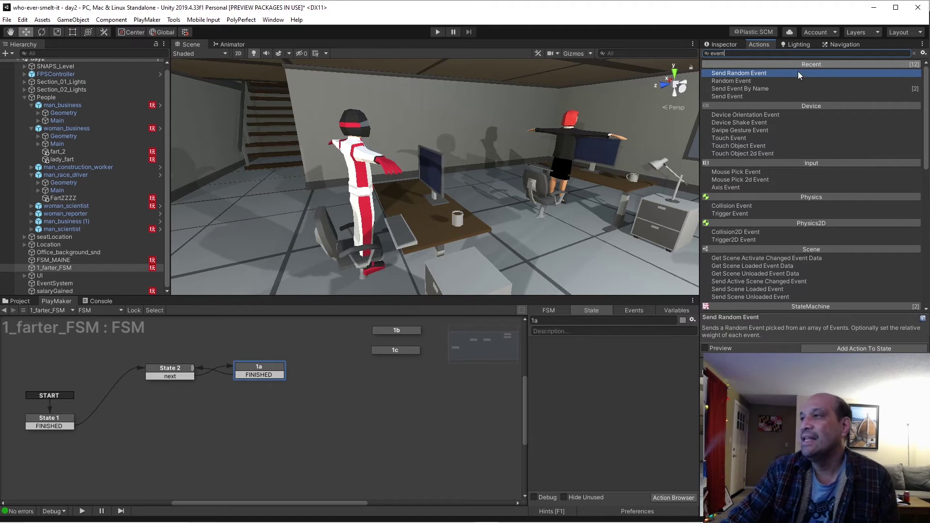
{"action": "double_click", "coordinate": [755, 87]}
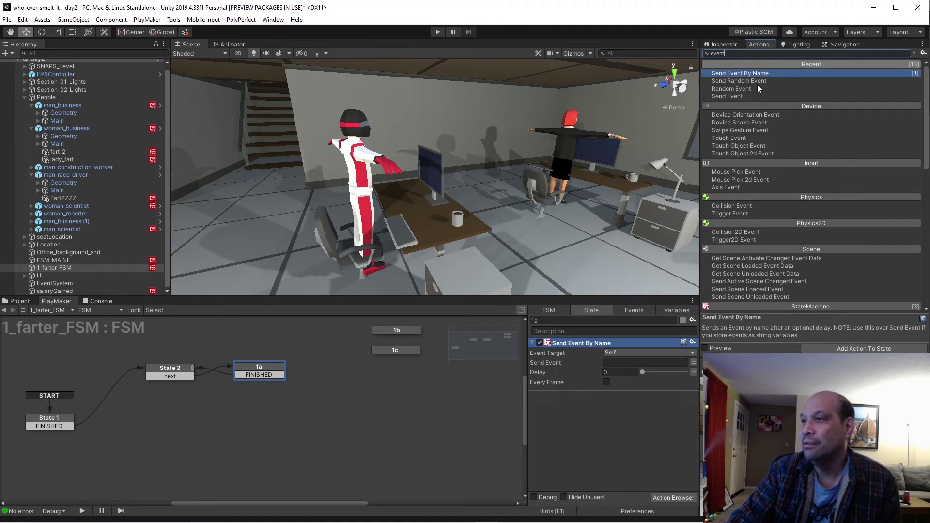
{"action": "left_click", "coordinate": [647, 353]}
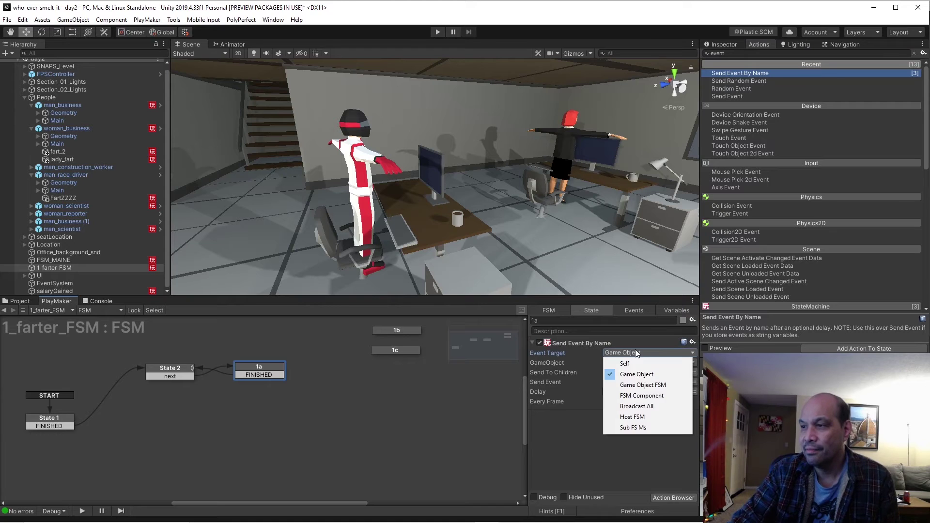
{"action": "left_click", "coordinate": [625, 374]}
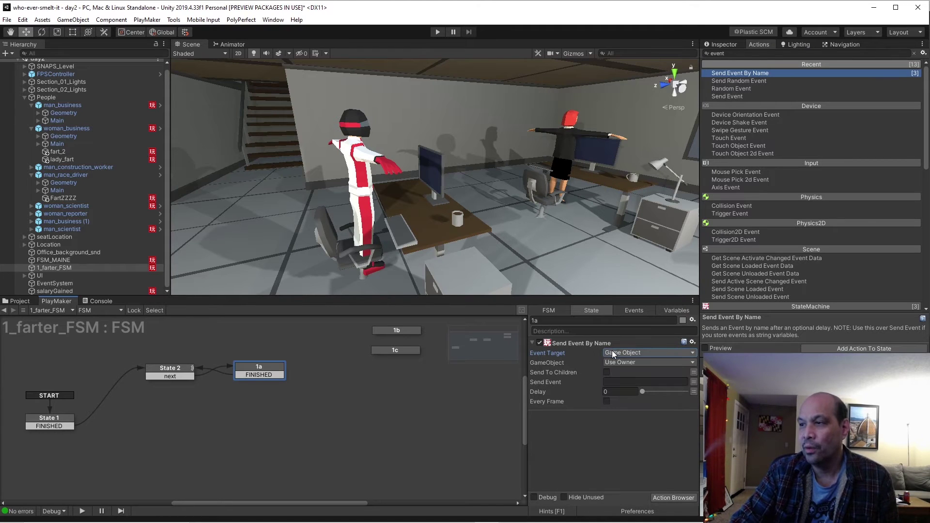
{"action": "left_click", "coordinate": [624, 353]}
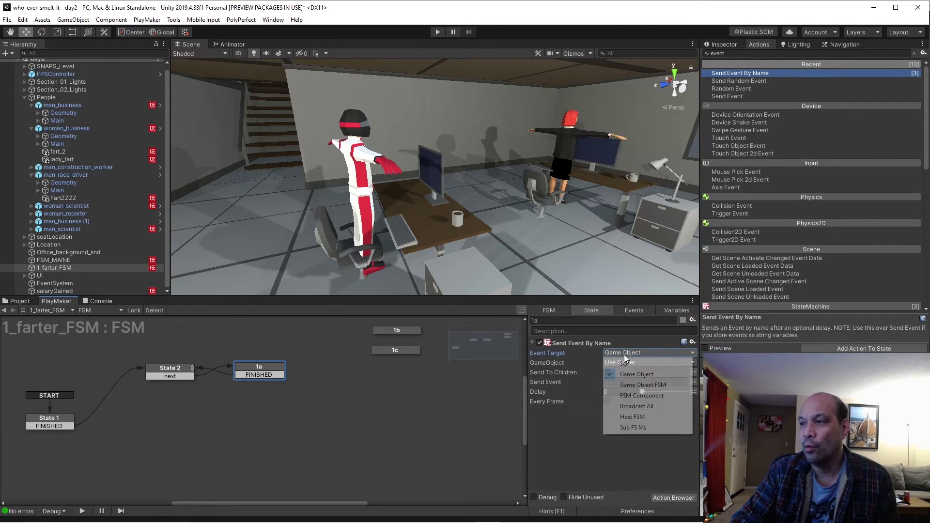
{"action": "left_click", "coordinate": [629, 385]}
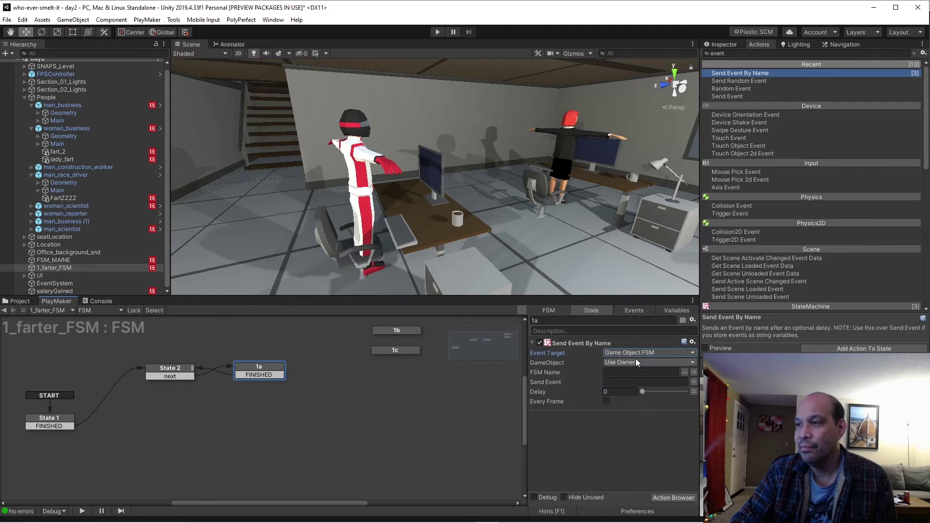
{"action": "left_click", "coordinate": [636, 363]}
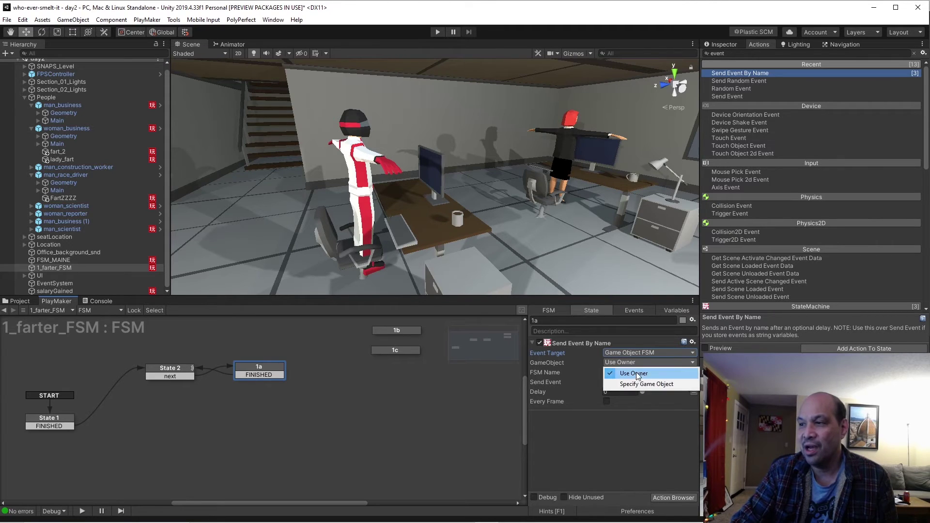
{"action": "left_click", "coordinate": [637, 385]}
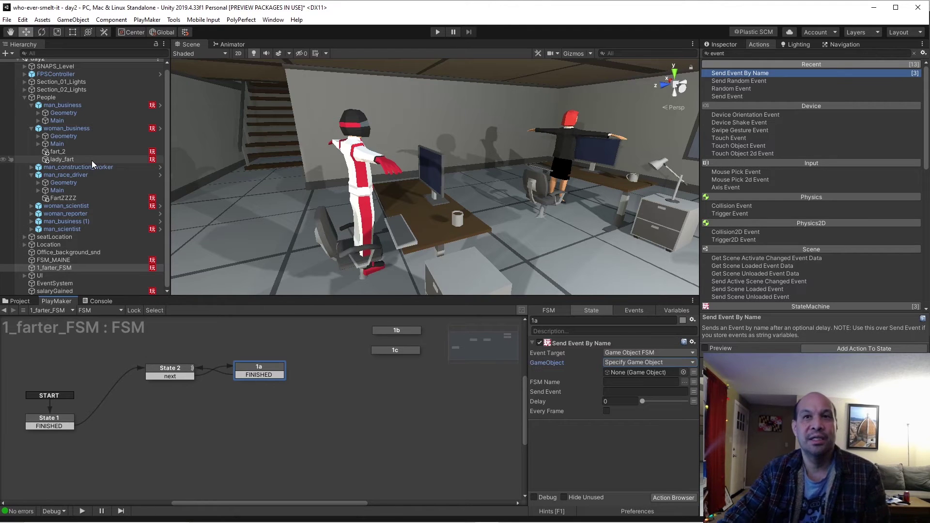
- Drag lady_fart into the target game object field and check lady_fart's FSM name
{"action": "mouse_move", "coordinate": [91, 161]}
{"action": "left_mouse_down"}
{"action": "mouse_move", "coordinate": [170, 209]}
{"action": "mouse_move", "coordinate": [585, 382]}
{"action": "left_mouse_up"}
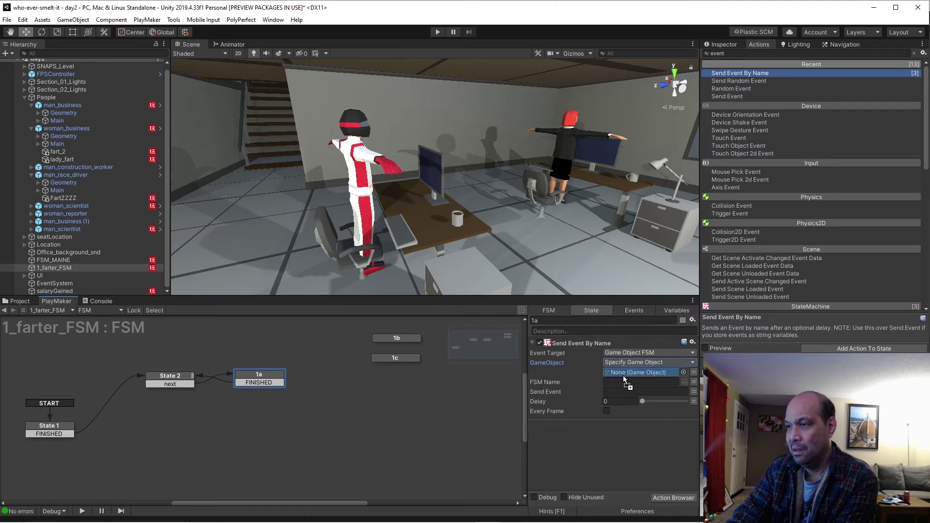
{"action": "left_click_drag", "start_coordinate": [617, 363], "coordinate": [626, 373]}
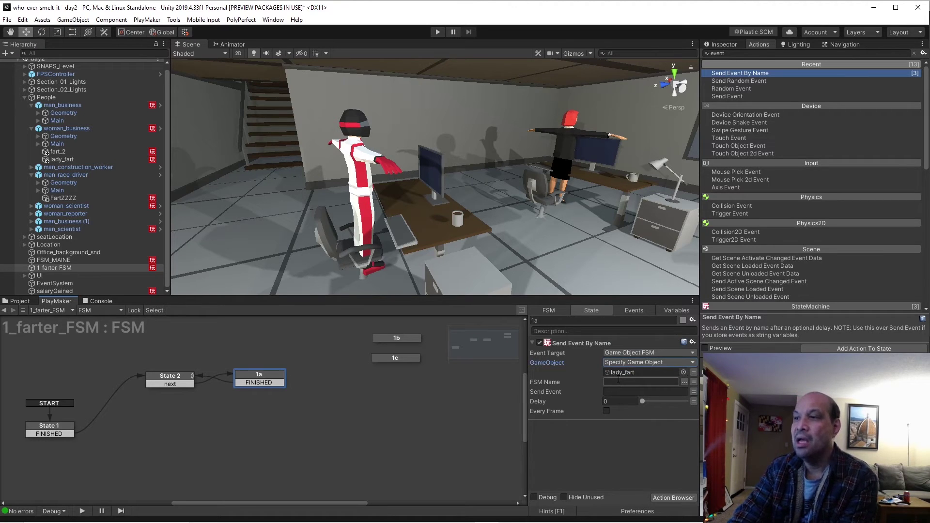
{"action": "left_click", "coordinate": [620, 381]}
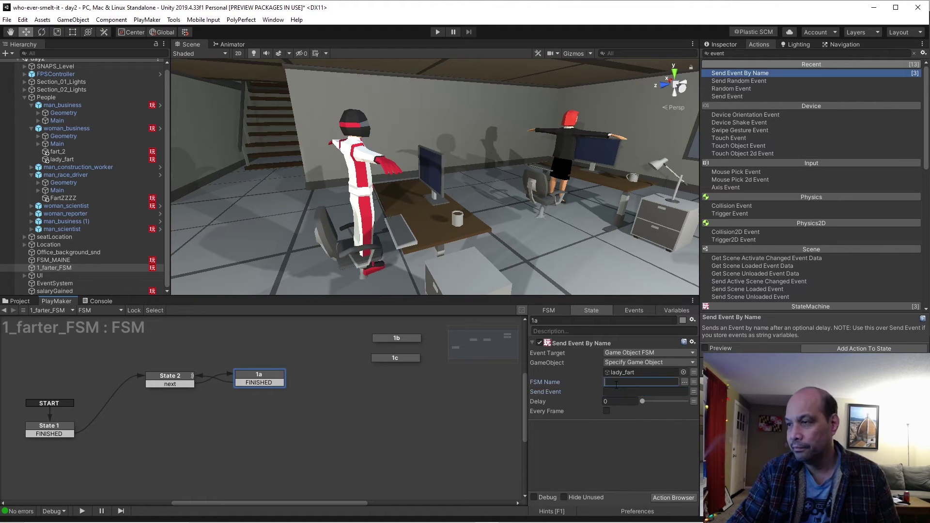
{"action": "left_click", "coordinate": [62, 160]}
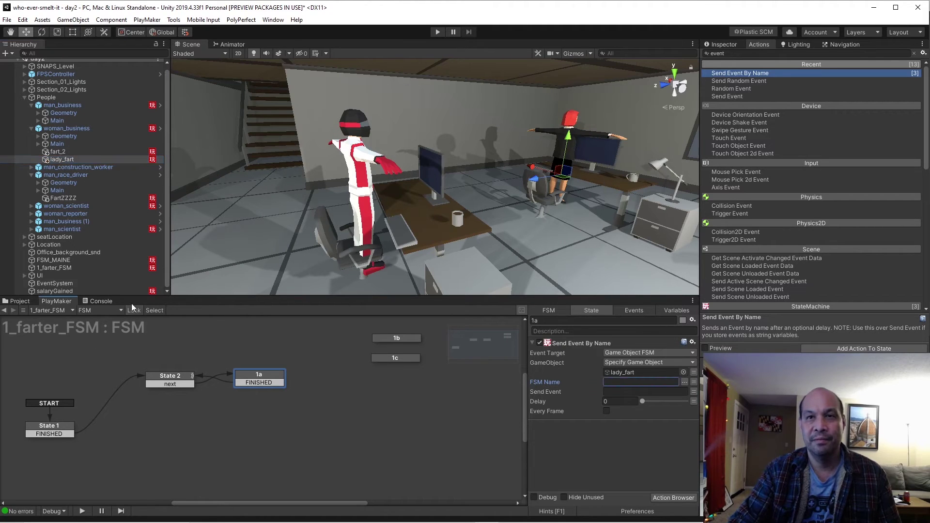
{"action": "left_click", "coordinate": [57, 165]}
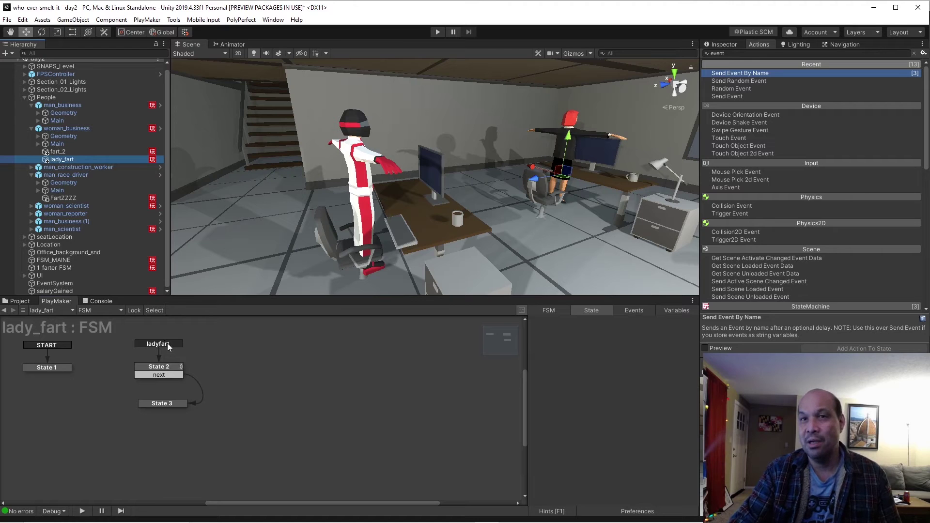
{"action": "left_click", "coordinate": [61, 269]}
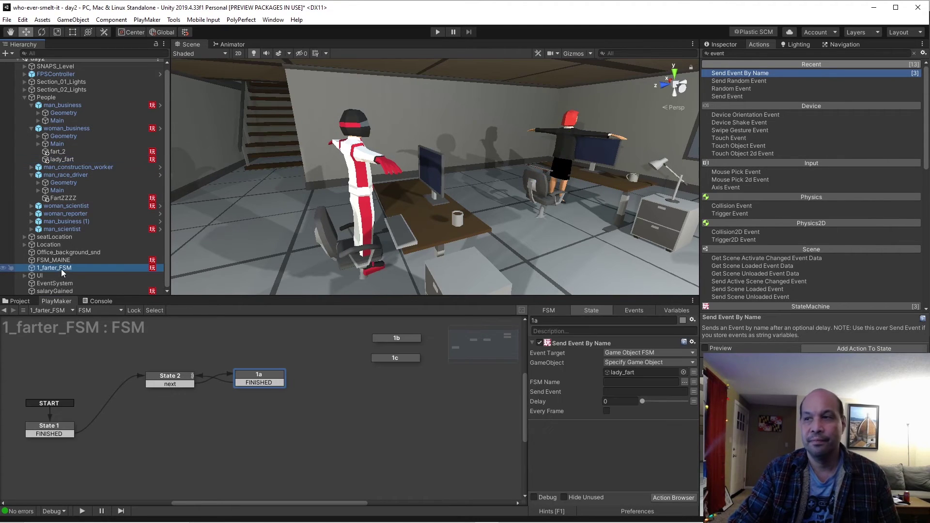
- Enter 'FSM' as the FSM name and 'ladyfart' as the event to send
{"action": "left_click", "coordinate": [261, 373]}
{"action": "type", "text": "FSM"}
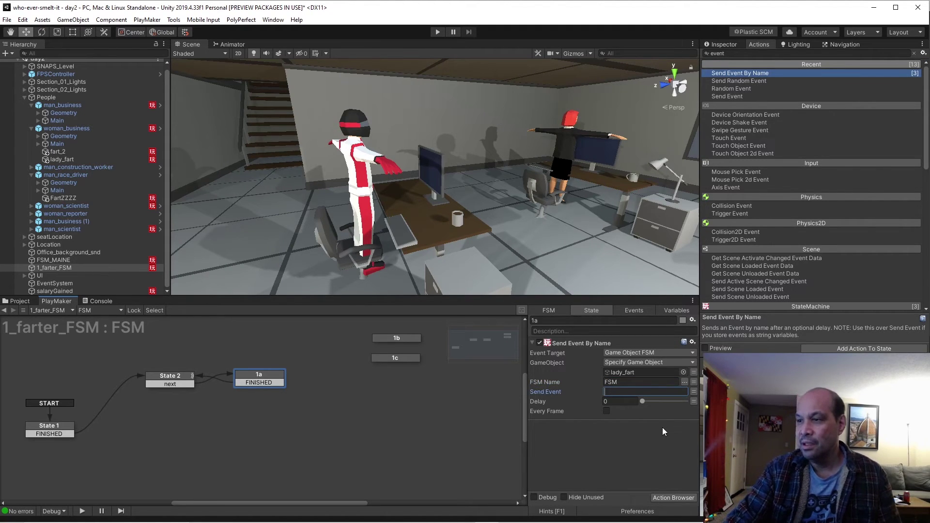
{"action": "type", "text": "1adyfart"}
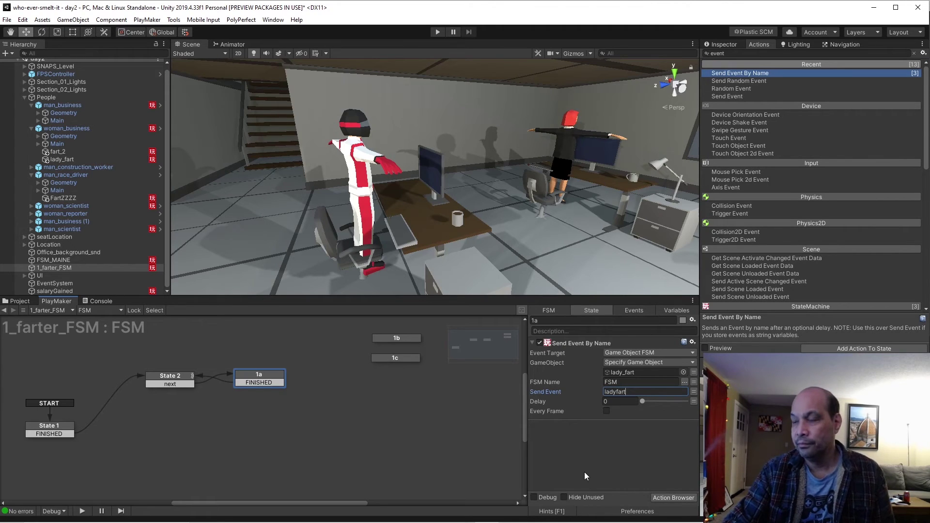
{"action": "left_click", "coordinate": [211, 431]}
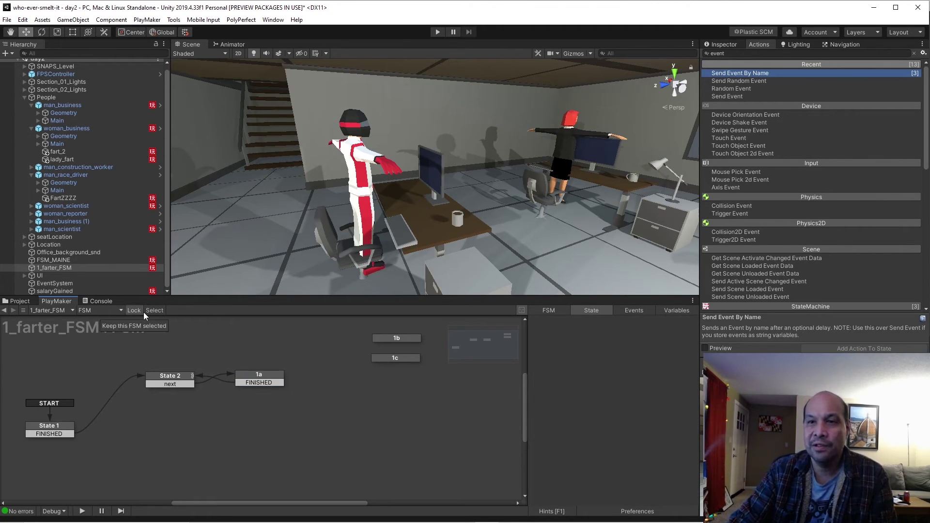
- Start Play mode and walk through the office and corridor up to the businesswoman
{"action": "left_click", "coordinate": [438, 32]}
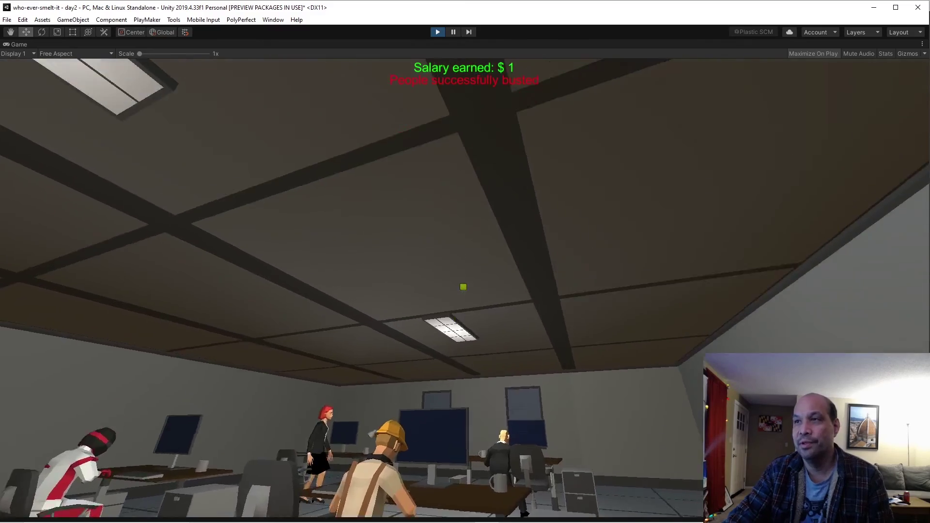
{"action": "key", "text": "w"}
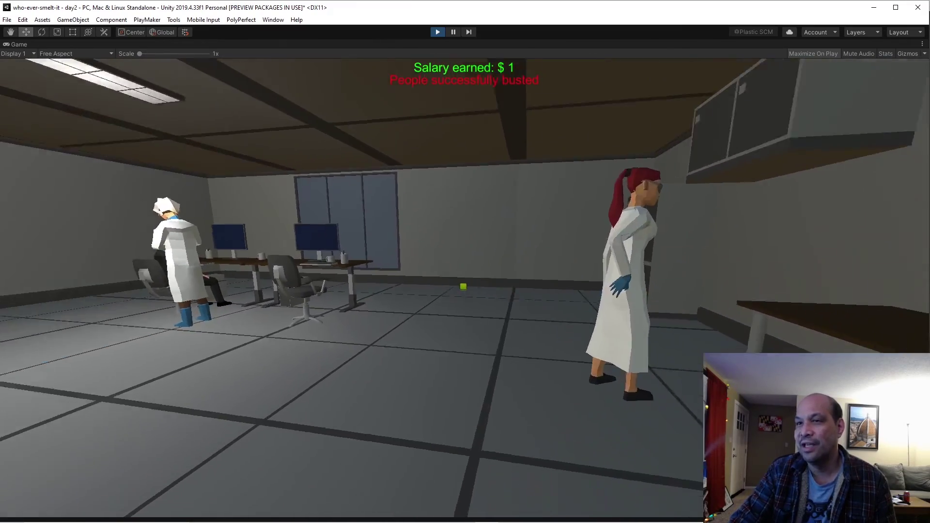
{"action": "key", "text": "w"}
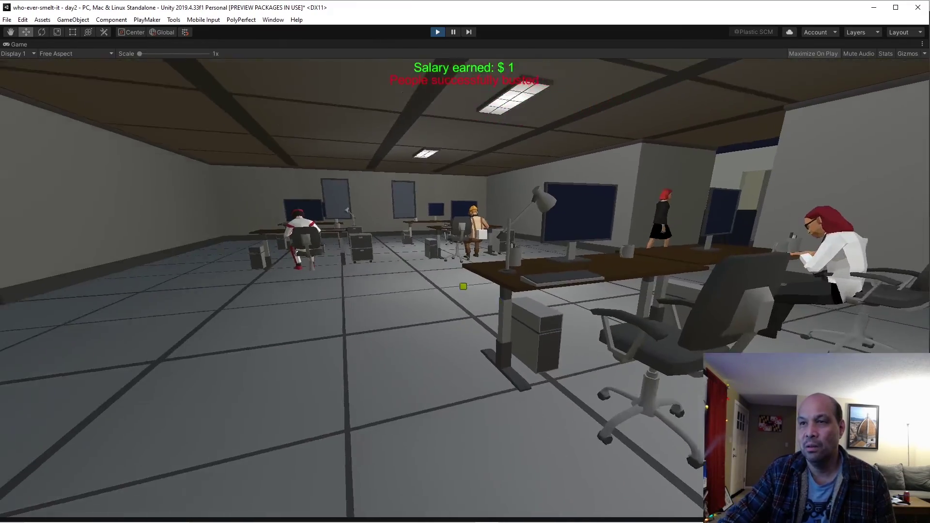
{"action": "key", "text": "w"}
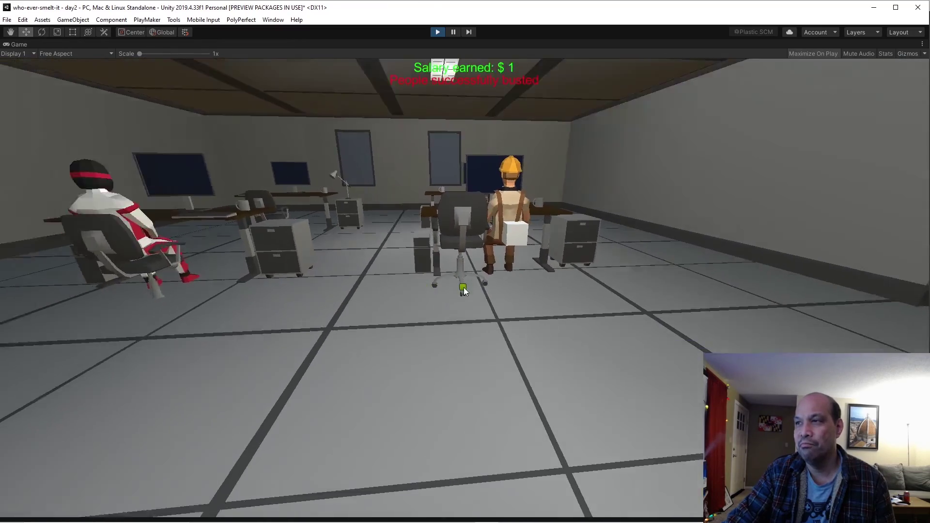
{"action": "key", "text": "w"}
{"action": "key", "text": "w"}
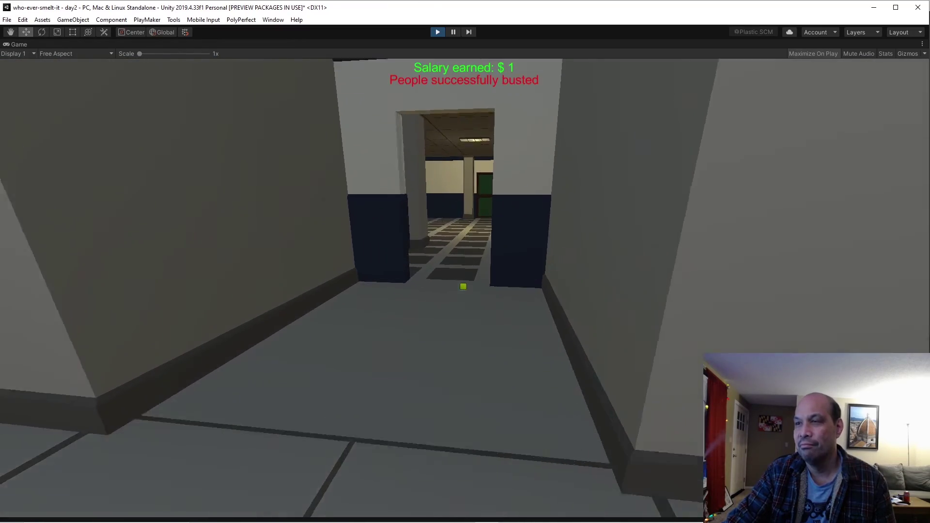
{"action": "key", "text": "w"}
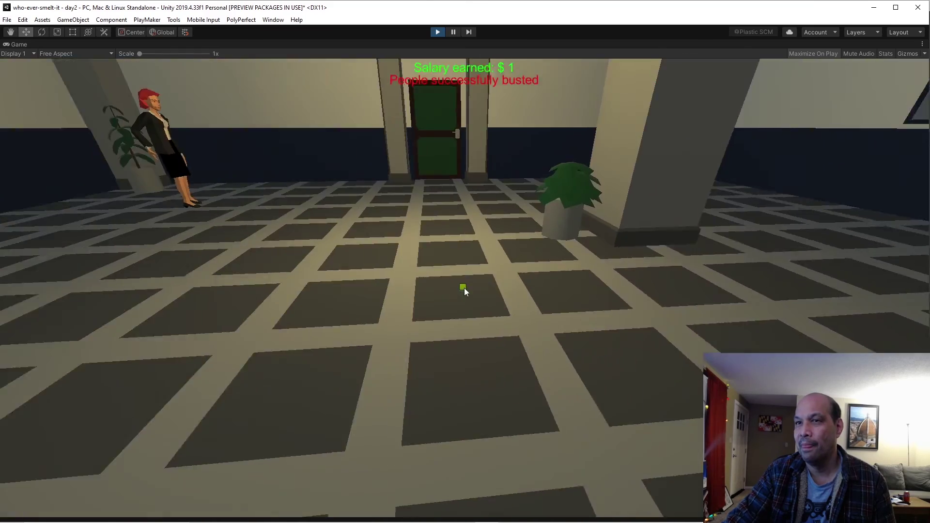
{"action": "key", "text": "w"}
{"action": "key", "text": "w"}
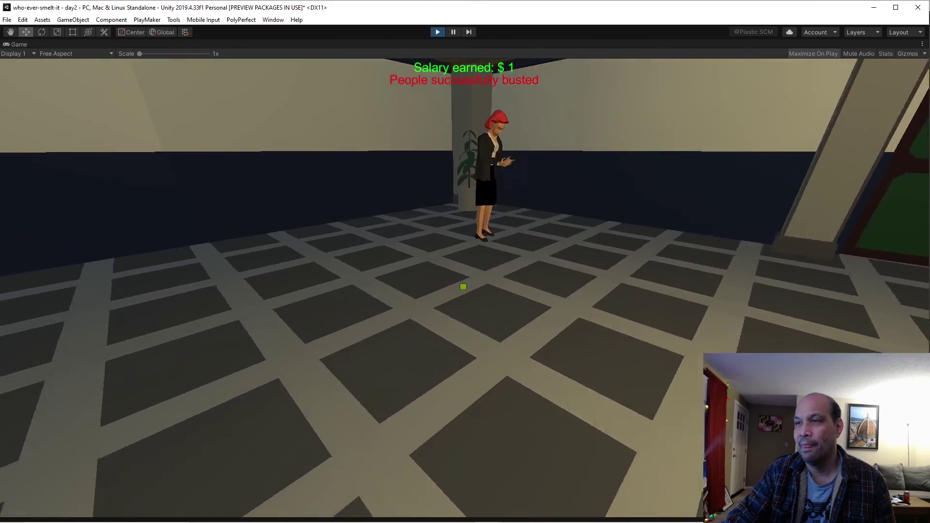
{"action": "key", "text": "w"}
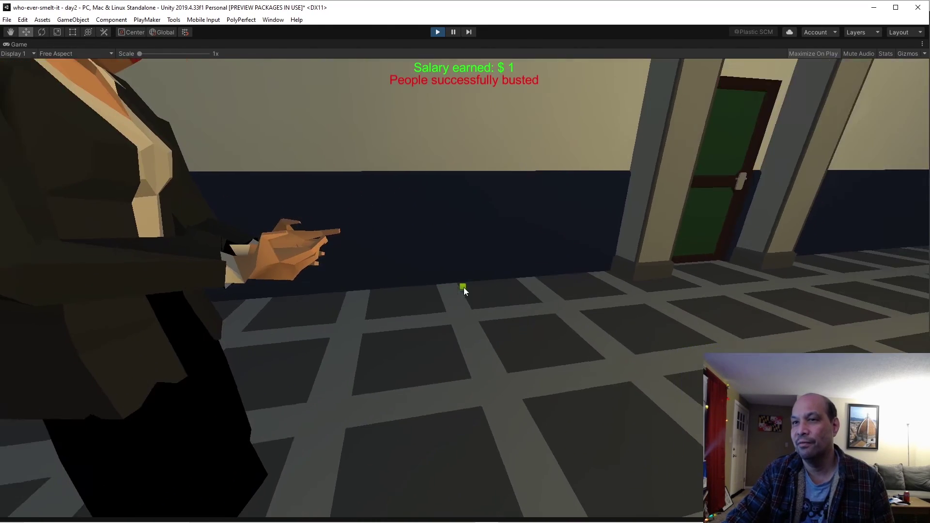
- Back away from the businesswoman and walk through the doorway into the open-plan office
{"action": "key", "text": "s"}
{"action": "key", "text": "a"}
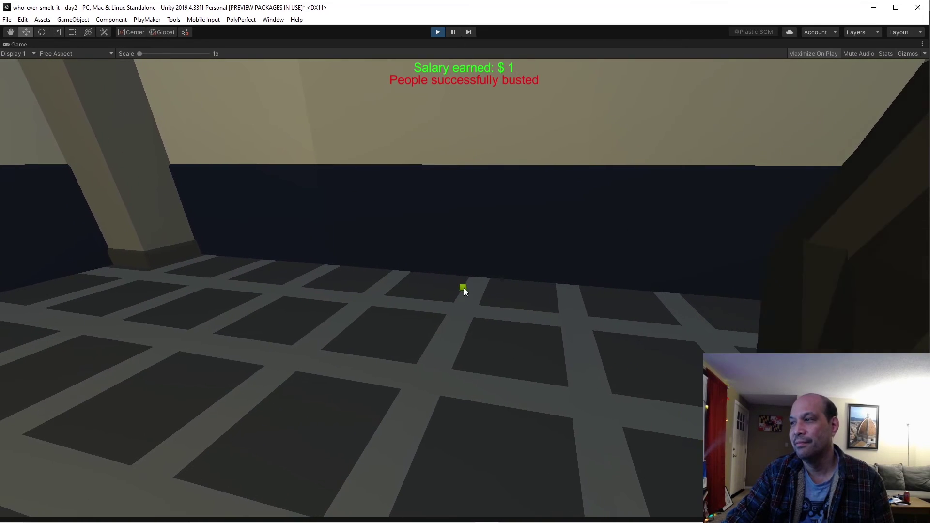
{"action": "key", "text": "a"}
{"action": "key", "text": "w"}
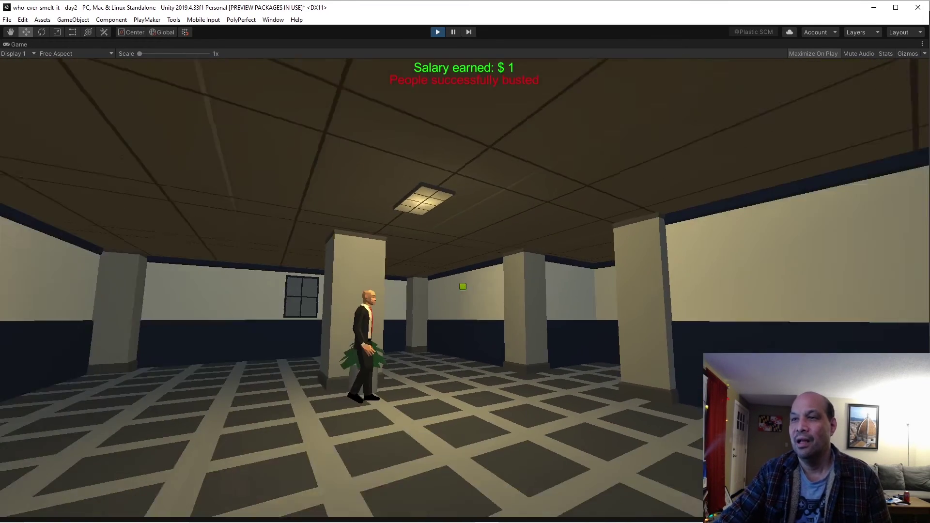
{"action": "key", "text": "w"}
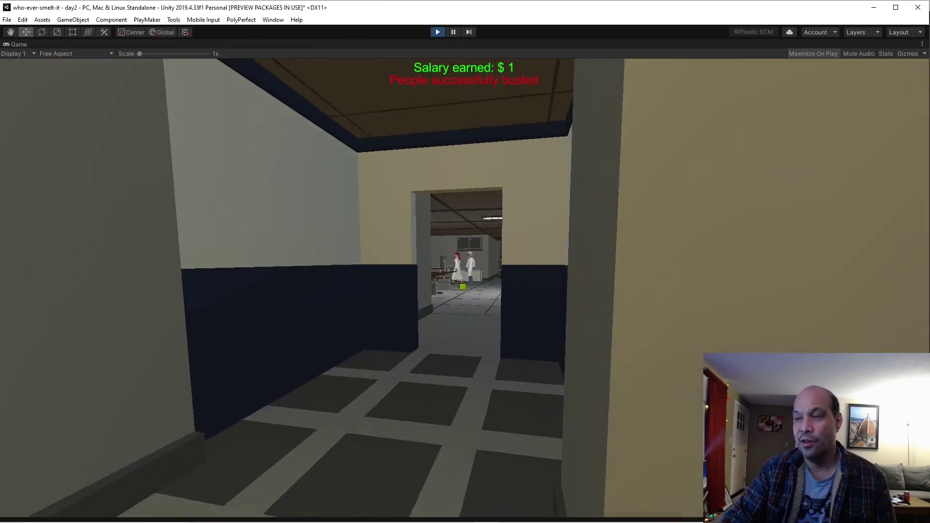
{"action": "key", "text": "w"}
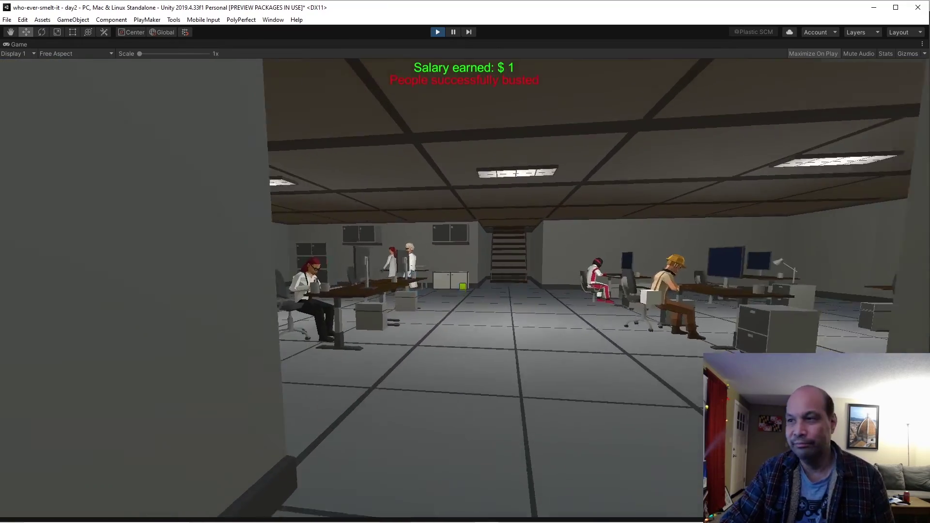
{"action": "key", "text": "w"}
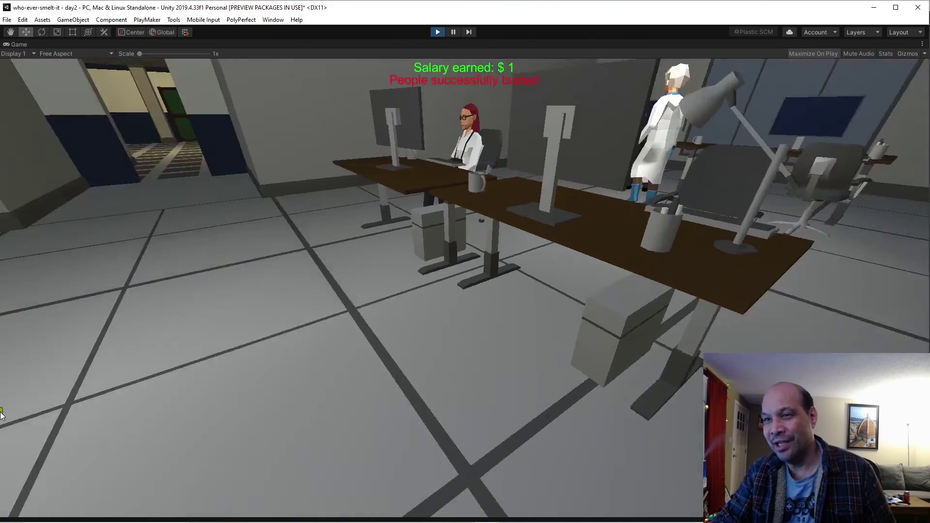
{"action": "key", "text": "w"}
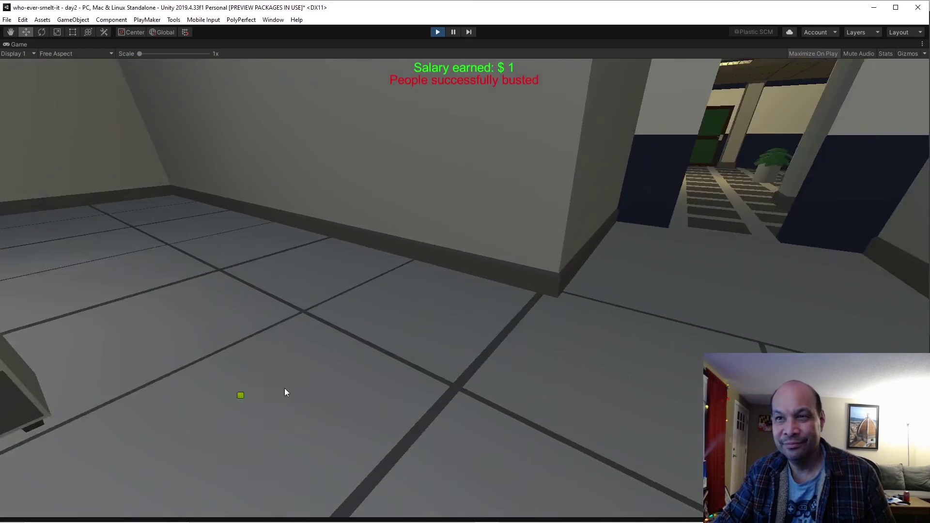
{"action": "key", "text": "w"}
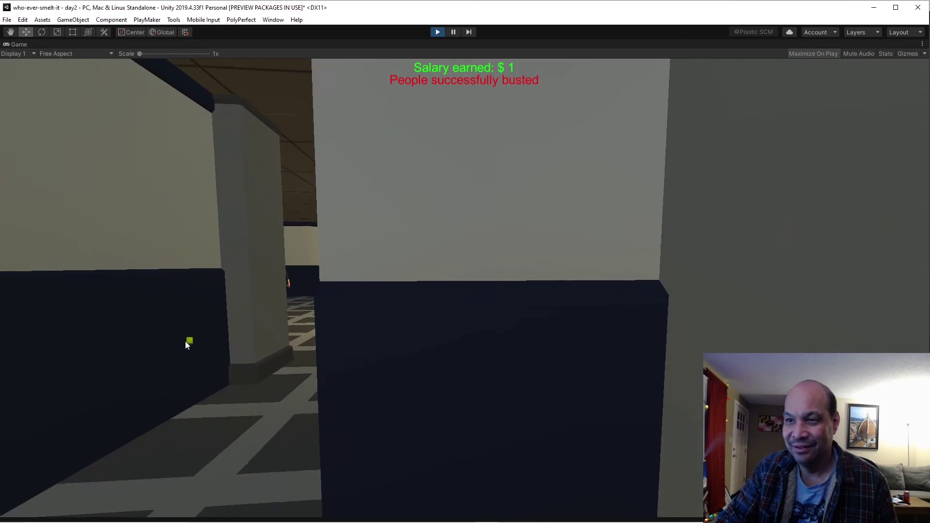
{"action": "key", "text": "s"}
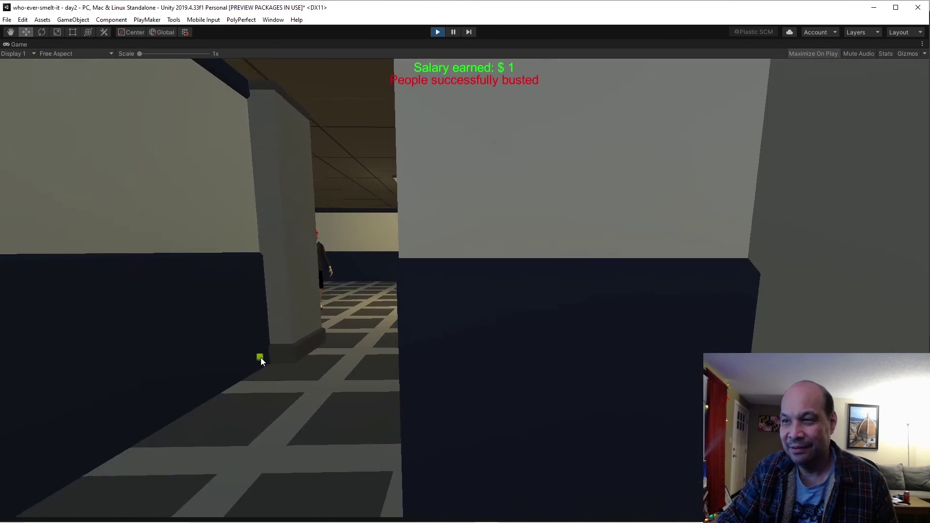
{"action": "key", "text": "w"}
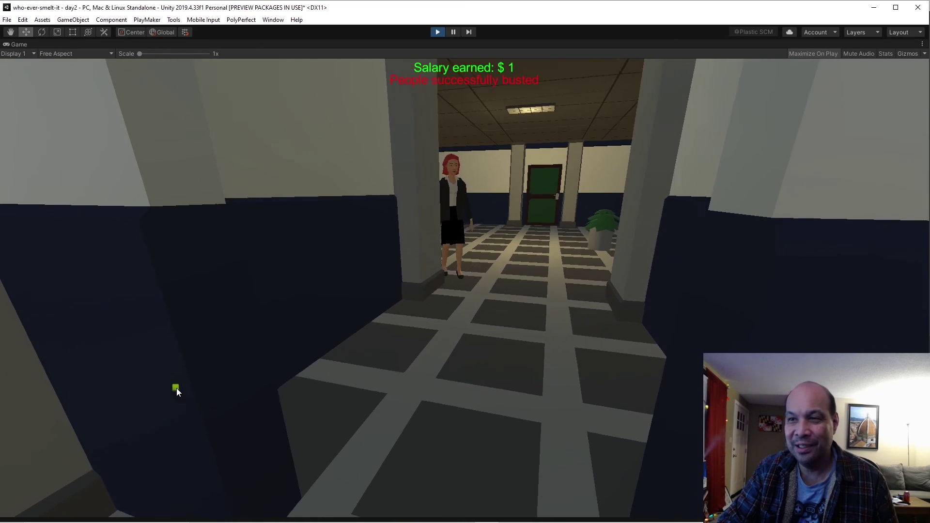
{"action": "key", "text": "w"}
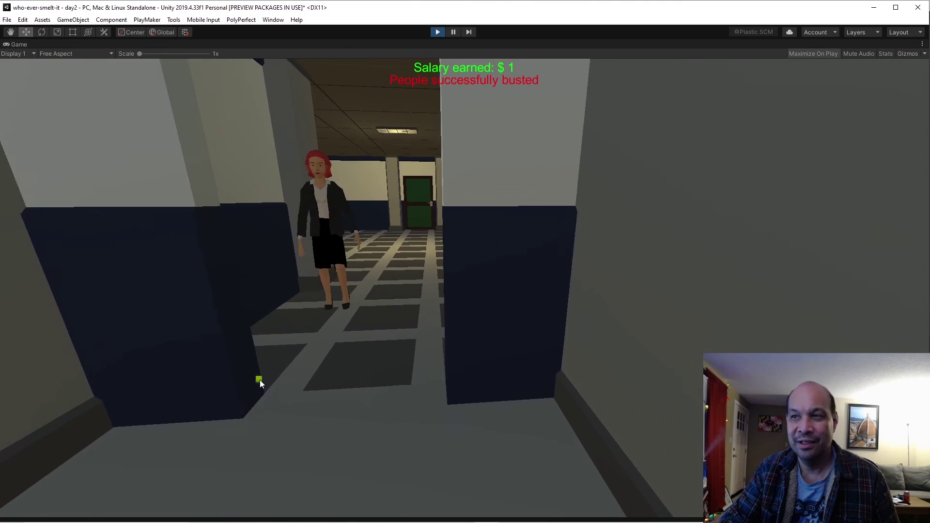
{"action": "key", "text": "w"}
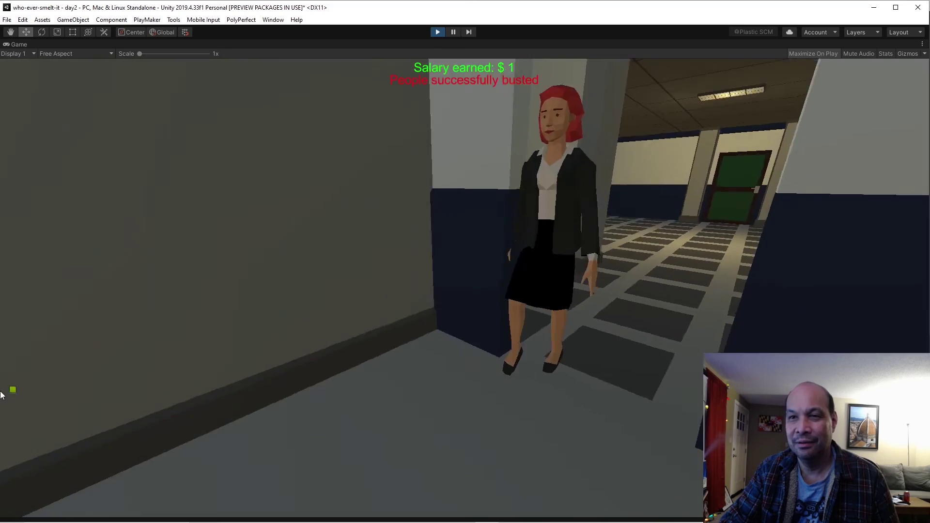
{"action": "key", "text": "w"}
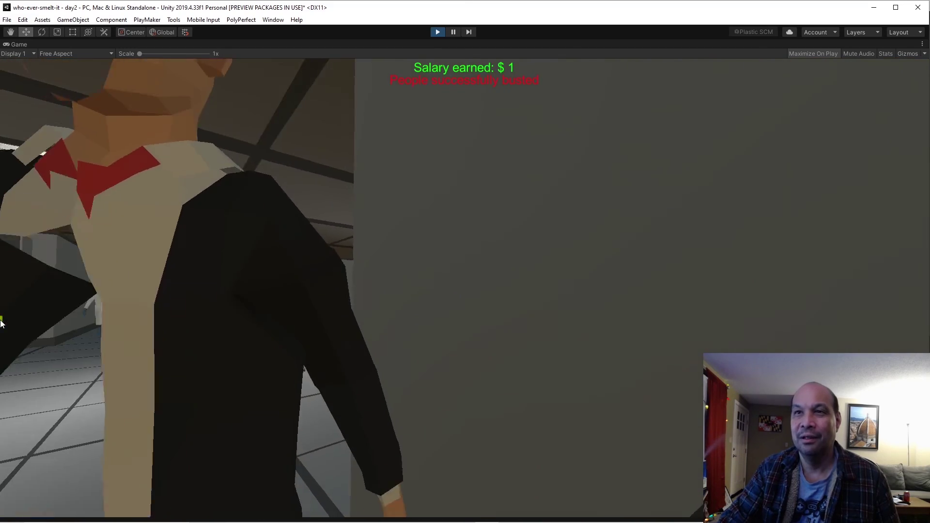
{"action": "key", "text": "w"}
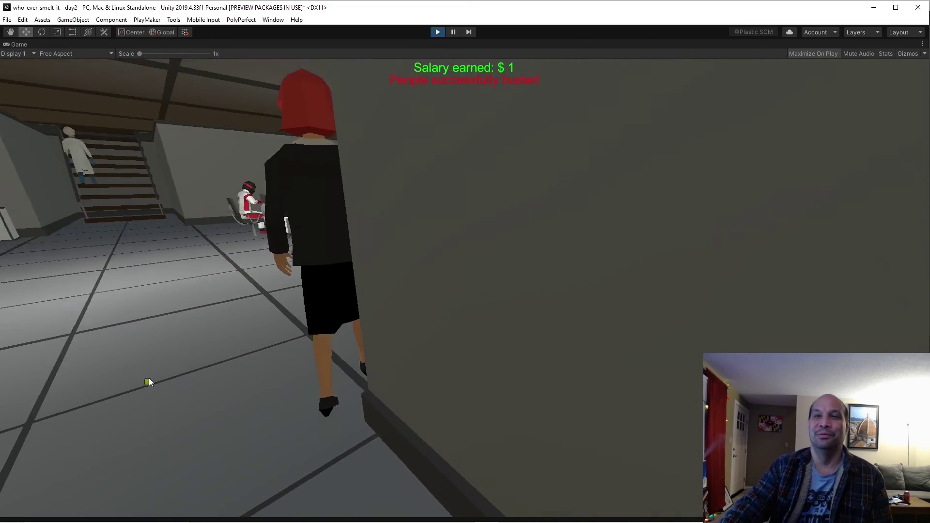
{"action": "key", "text": "w"}
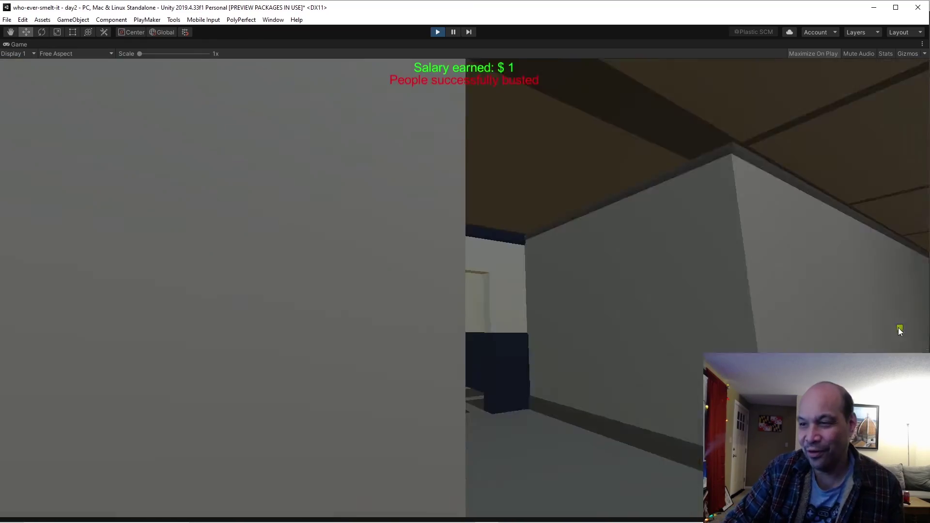
{"action": "key", "text": "w"}
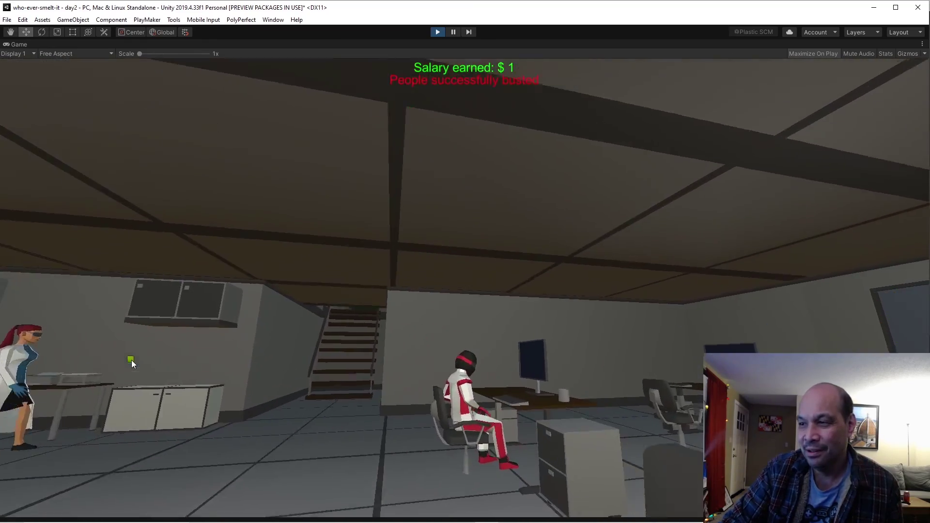
{"action": "key", "text": "w"}
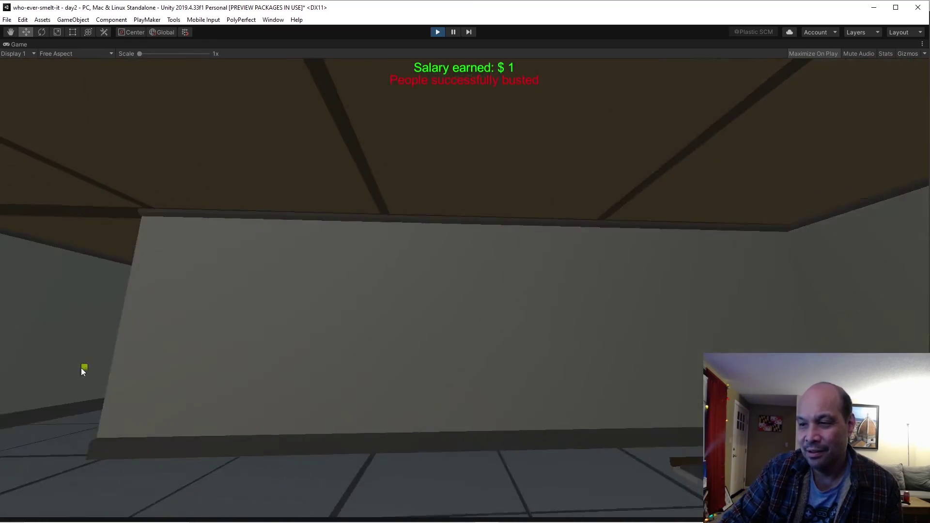
{"action": "key", "text": "w"}
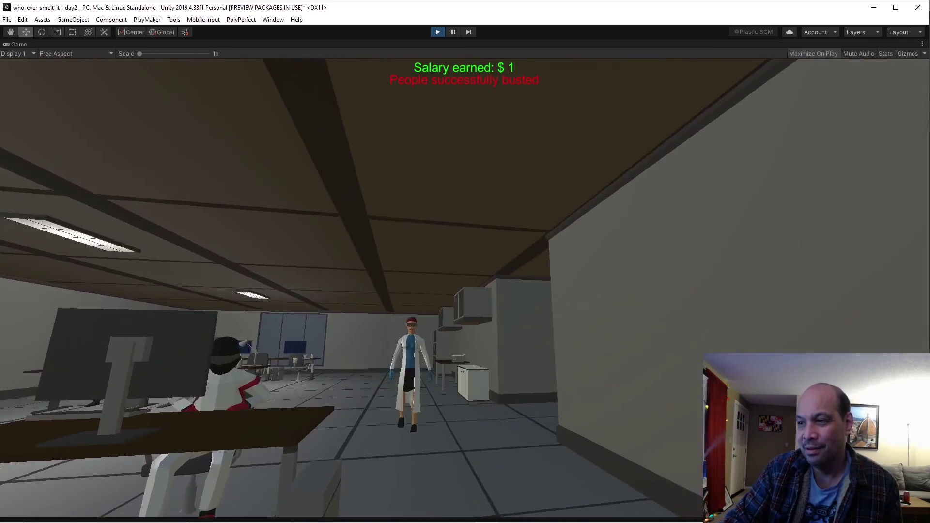
{"action": "key", "text": "w"}
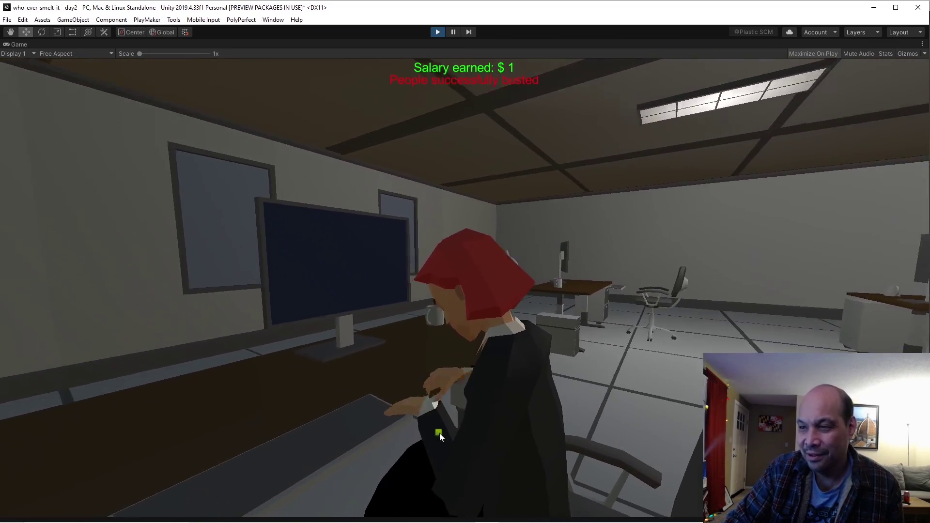
{"action": "key", "text": "w"}
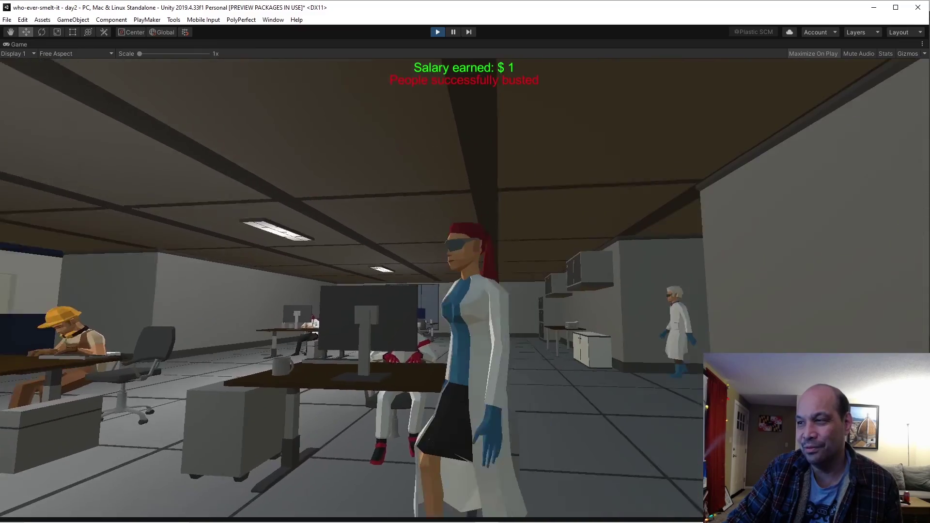
{"action": "key", "text": "w"}
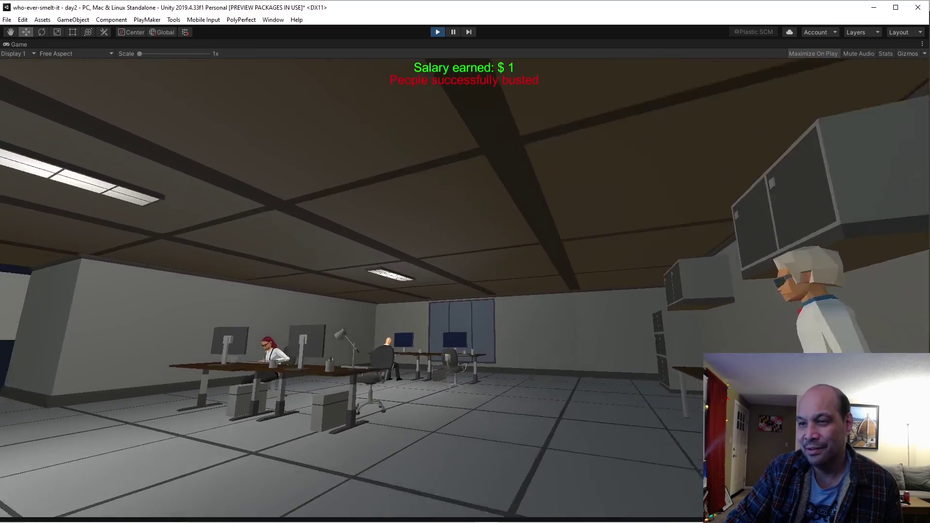
{"action": "key", "text": "s"}
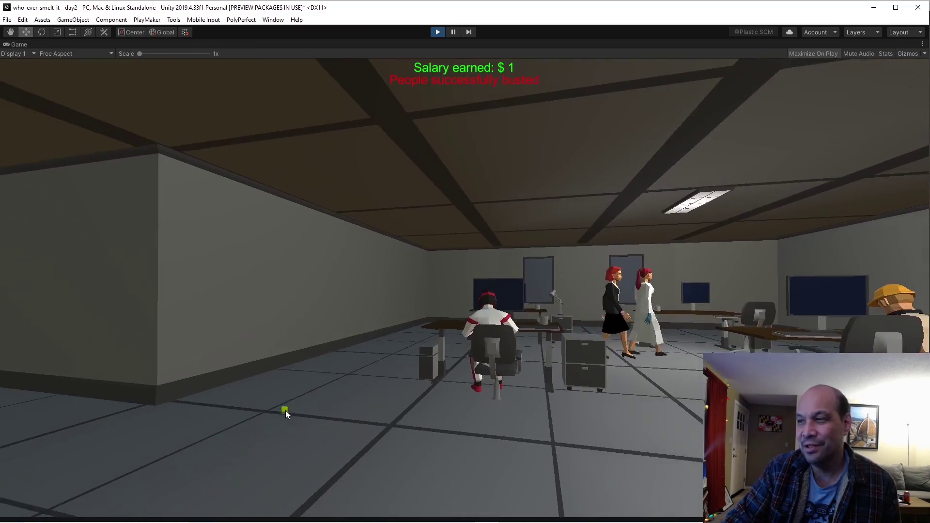
{"action": "key", "text": "s"}
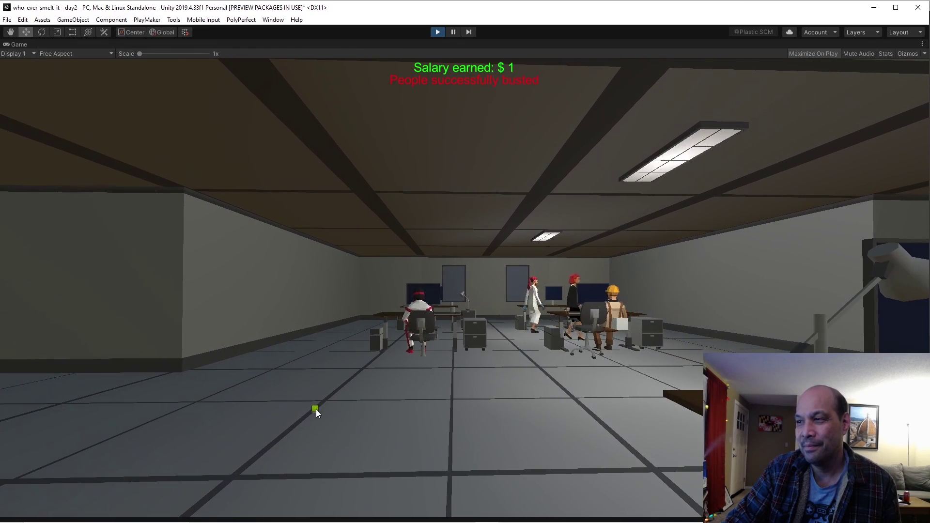
{"action": "key", "text": "w"}
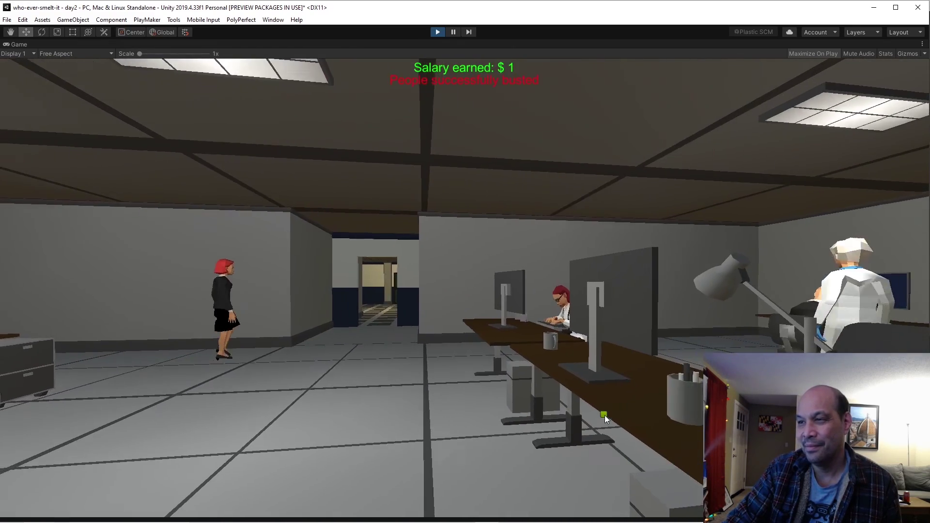
{"action": "key", "text": "w"}
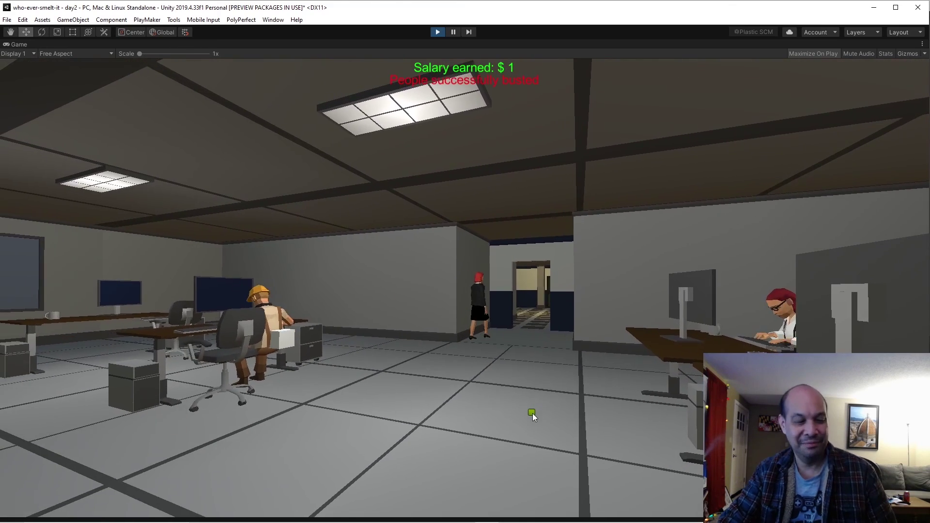